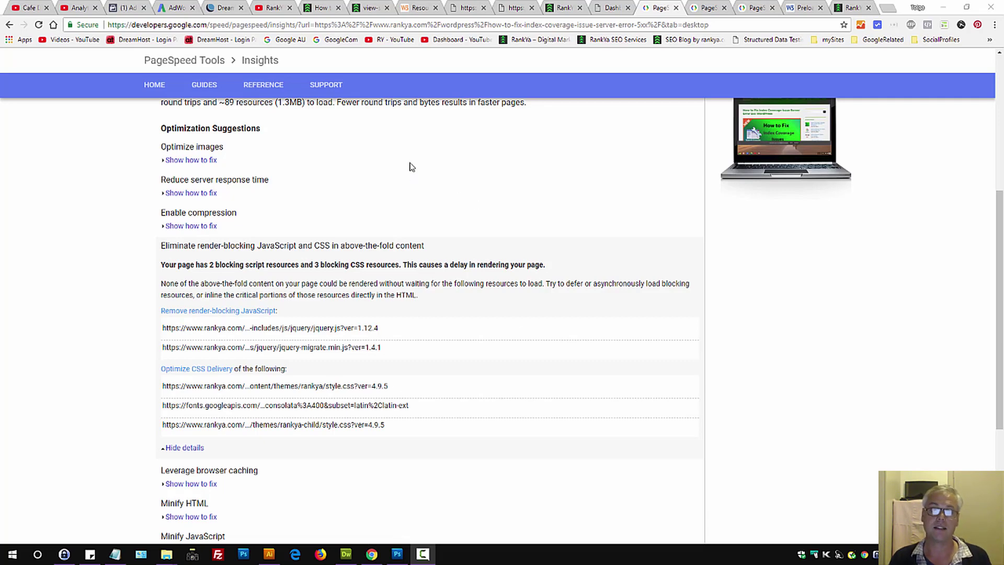
Step: In the page source, replace the jquery search term with 'defer'
{"action": "left_click", "coordinate": [365, 9]}
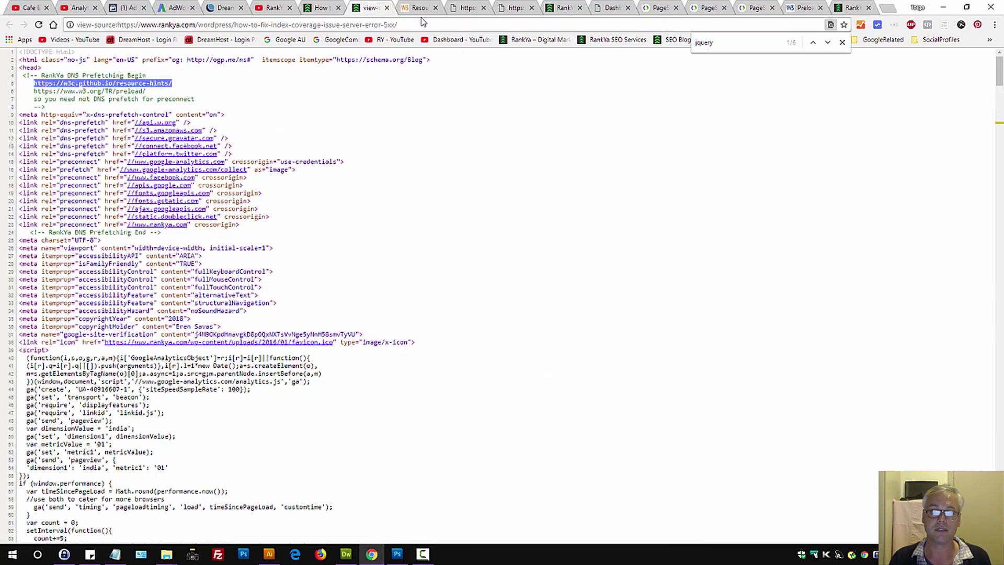
{"action": "double_click", "coordinate": [728, 44]}
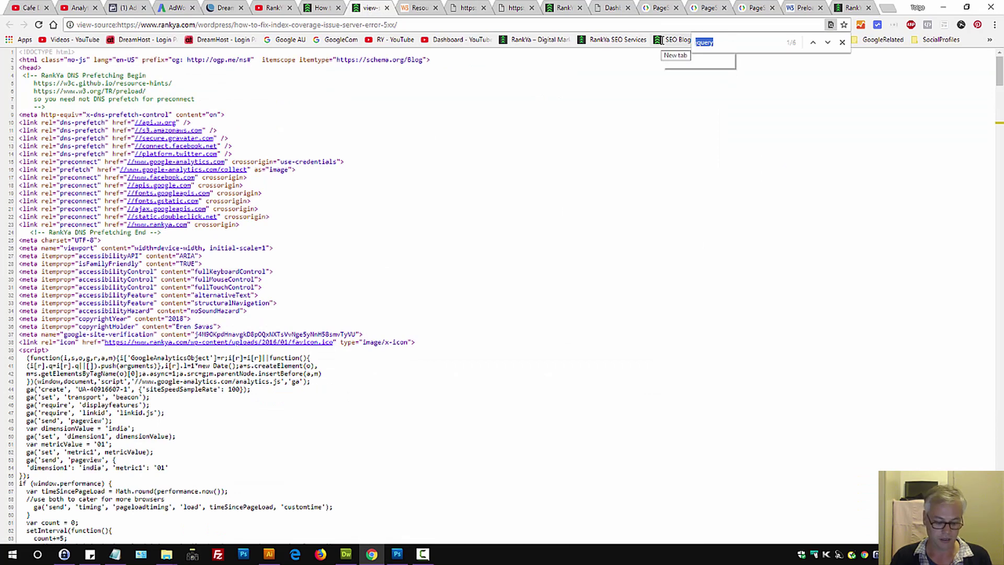
{"action": "type", "text": "defer"}
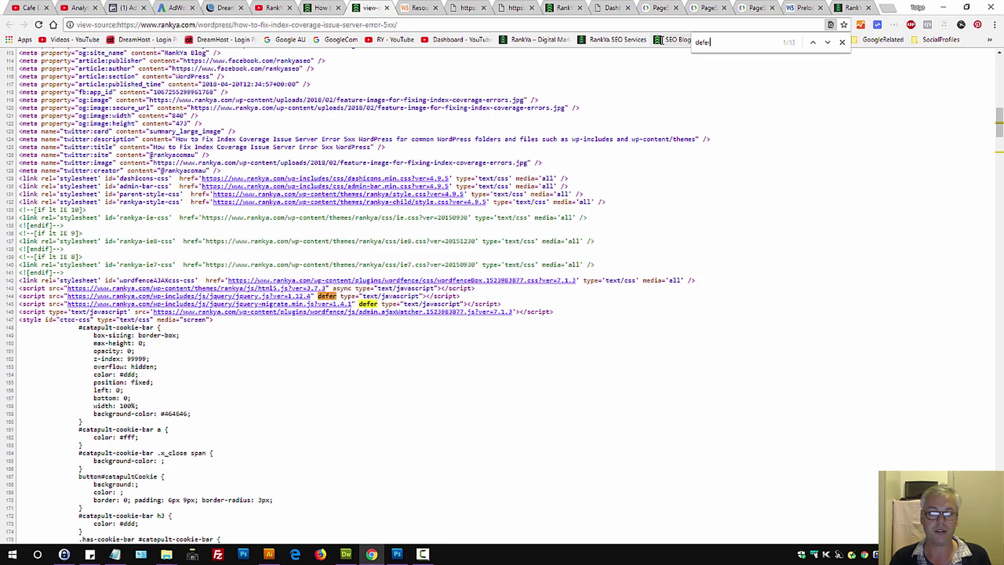
Step: Inspect defer on the jquery.js line 144 and async on html5.js line 143, then return to PageSpeed
{"action": "double_click", "coordinate": [325, 296]}
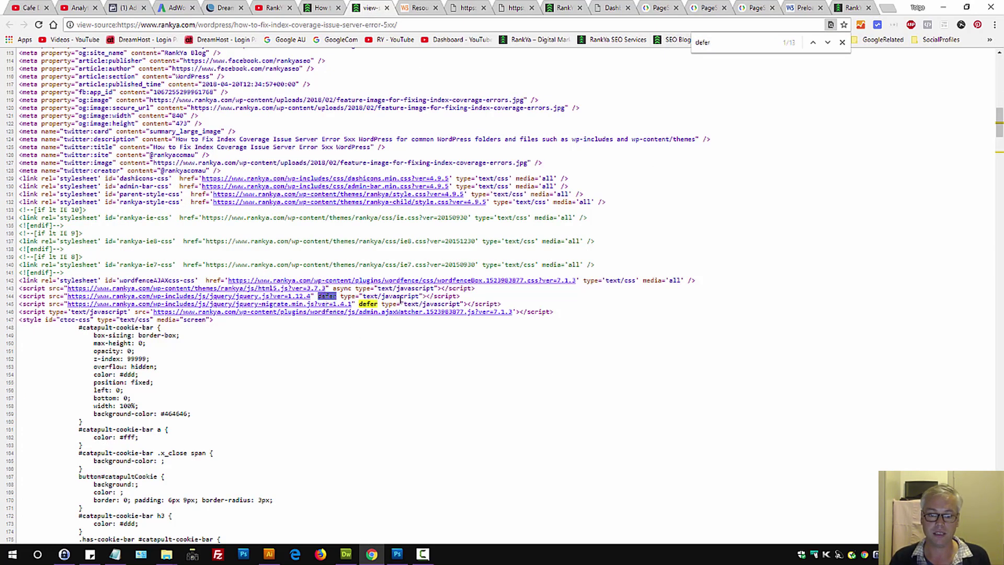
{"action": "triple_click", "coordinate": [442, 298]}
{"action": "left_click", "coordinate": [413, 404]}
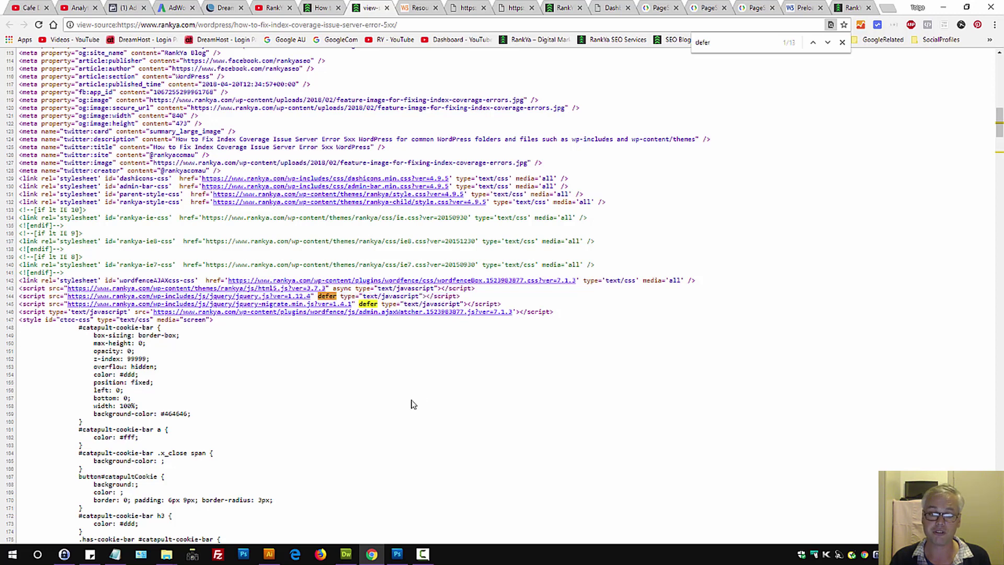
{"action": "double_click", "coordinate": [341, 288]}
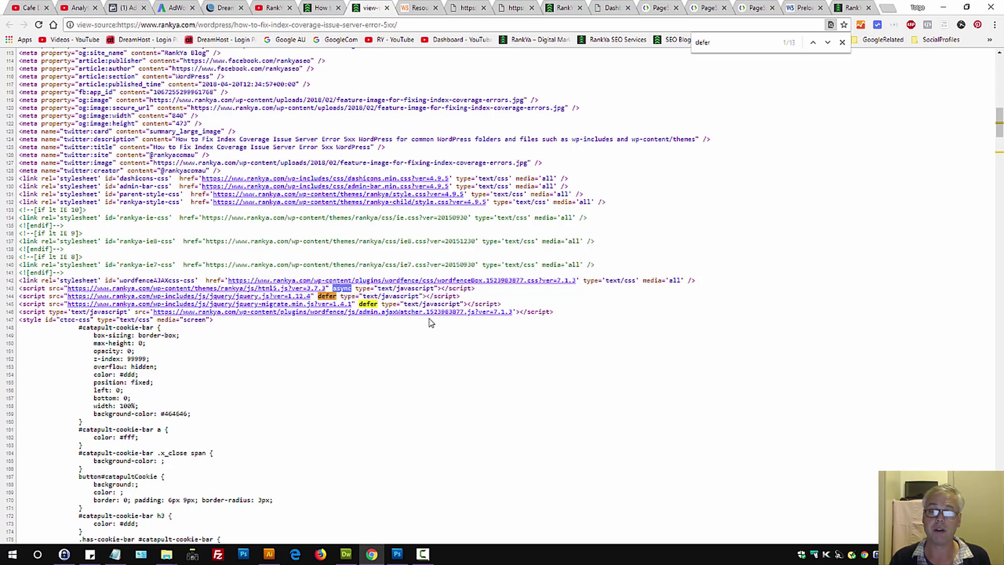
{"action": "left_click", "coordinate": [657, 233]}
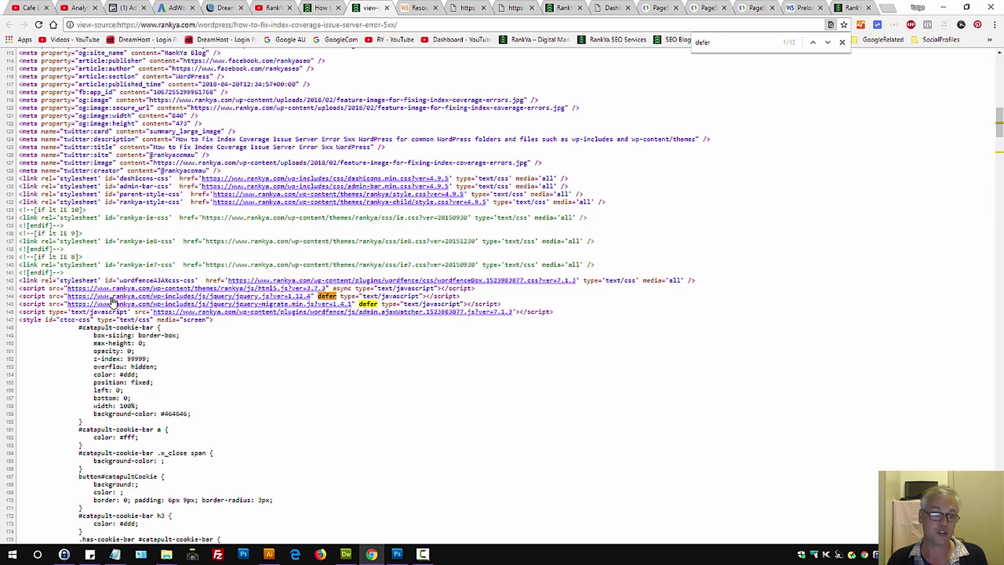
{"action": "triple_click", "coordinate": [35, 289]}
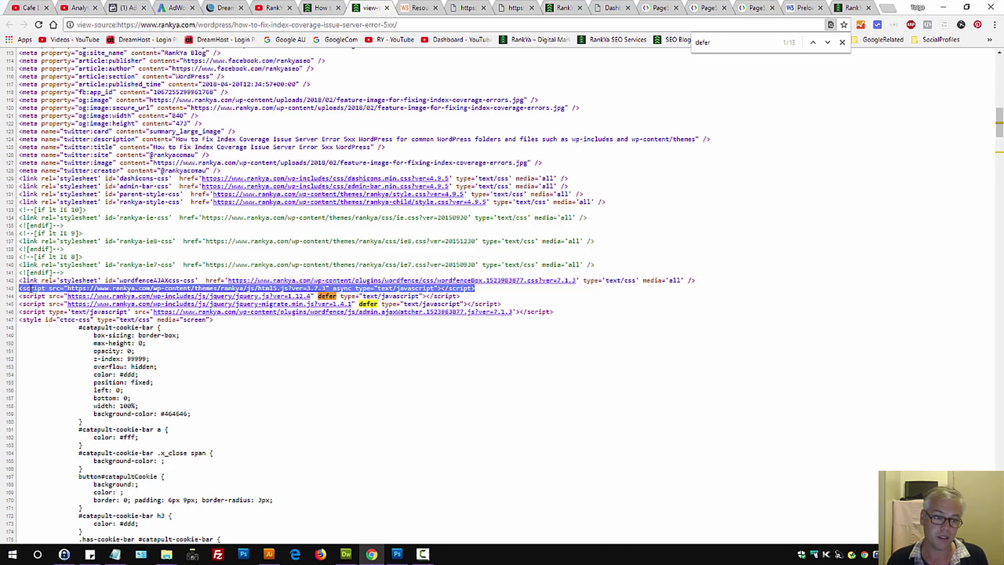
{"action": "left_click", "coordinate": [442, 395]}
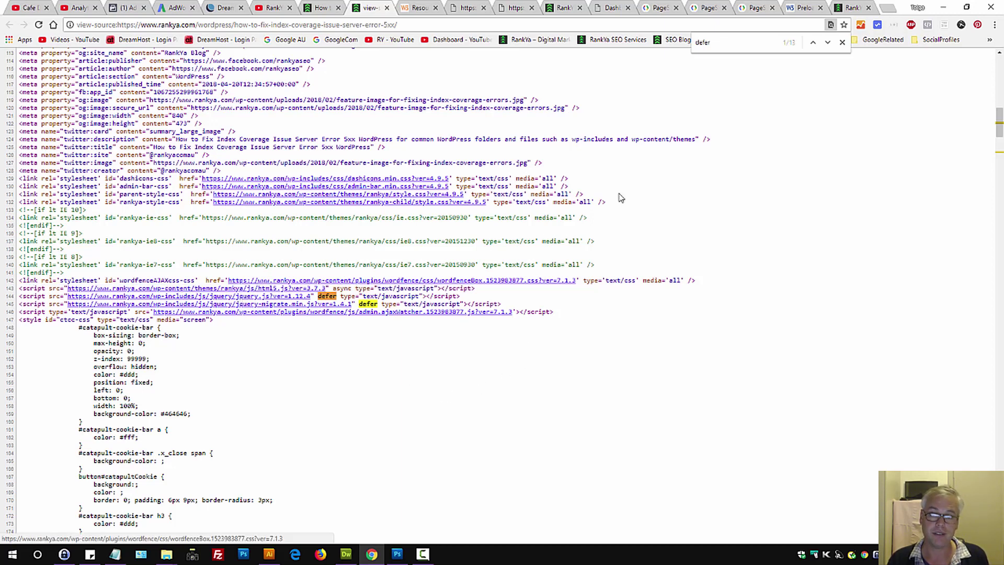
{"action": "left_click", "coordinate": [663, 8]}
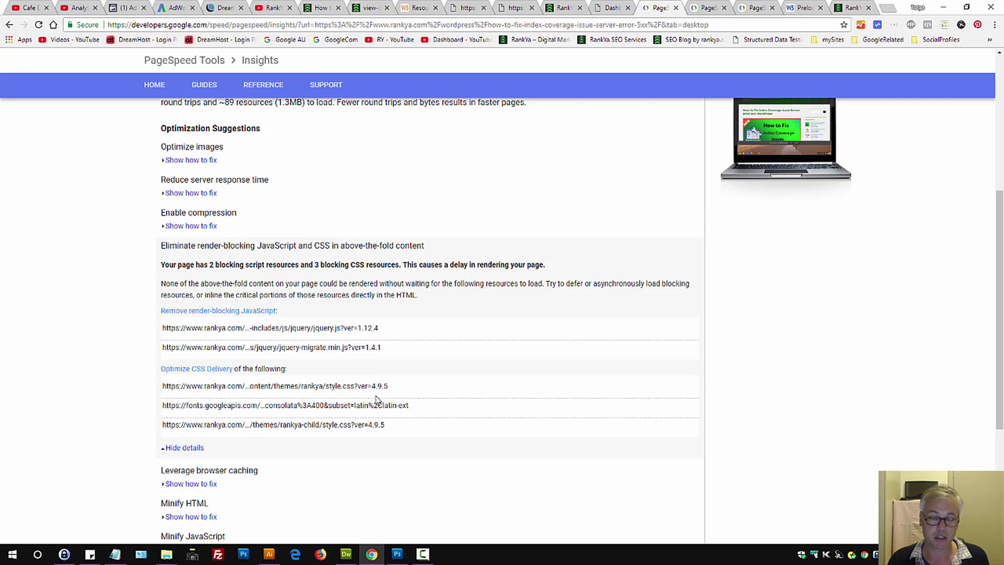
Step: Compare the report's blocking jquery.js URL with the async html5.js line in the source
{"action": "triple_click", "coordinate": [325, 327]}
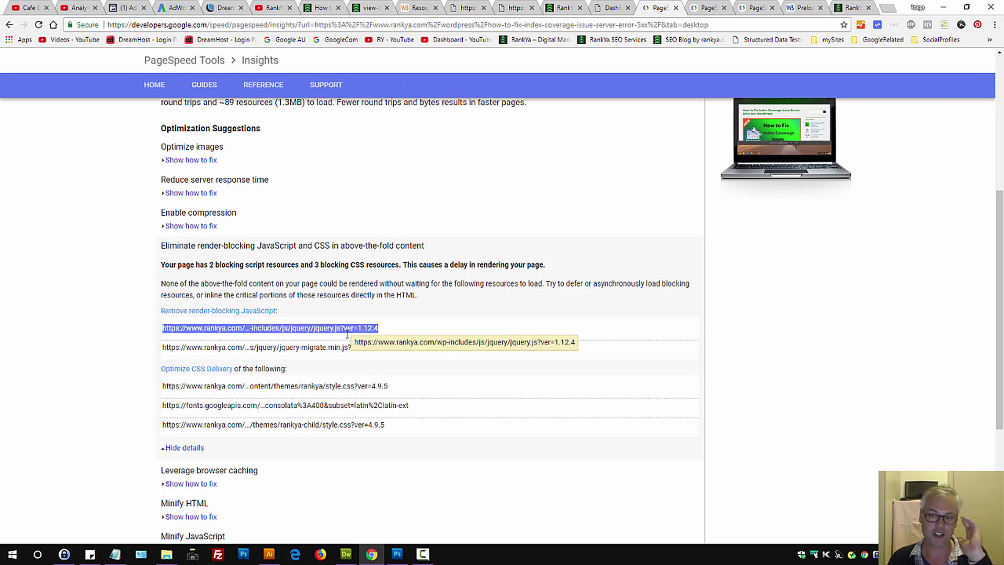
{"action": "left_click", "coordinate": [369, 6]}
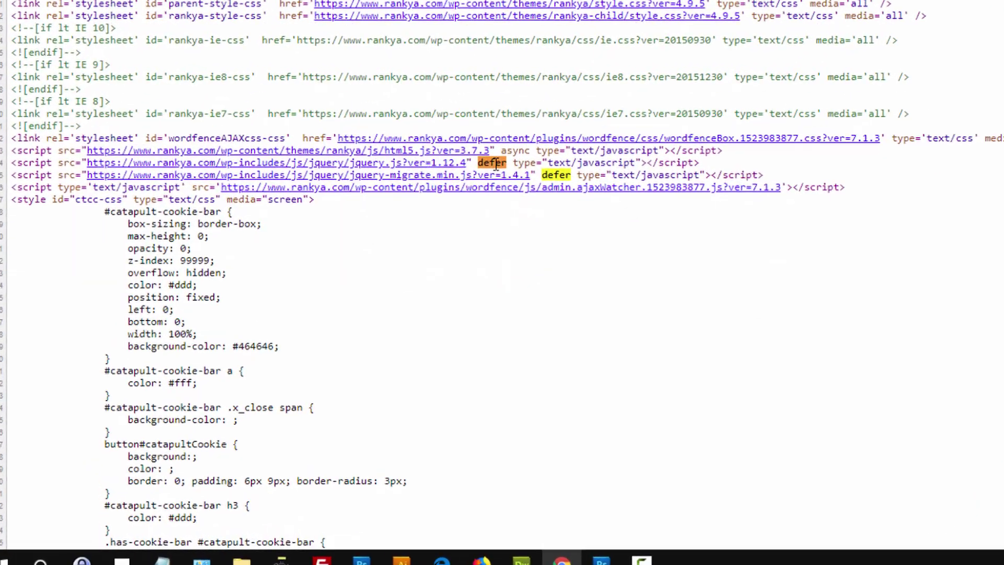
{"action": "double_click", "coordinate": [602, 82]}
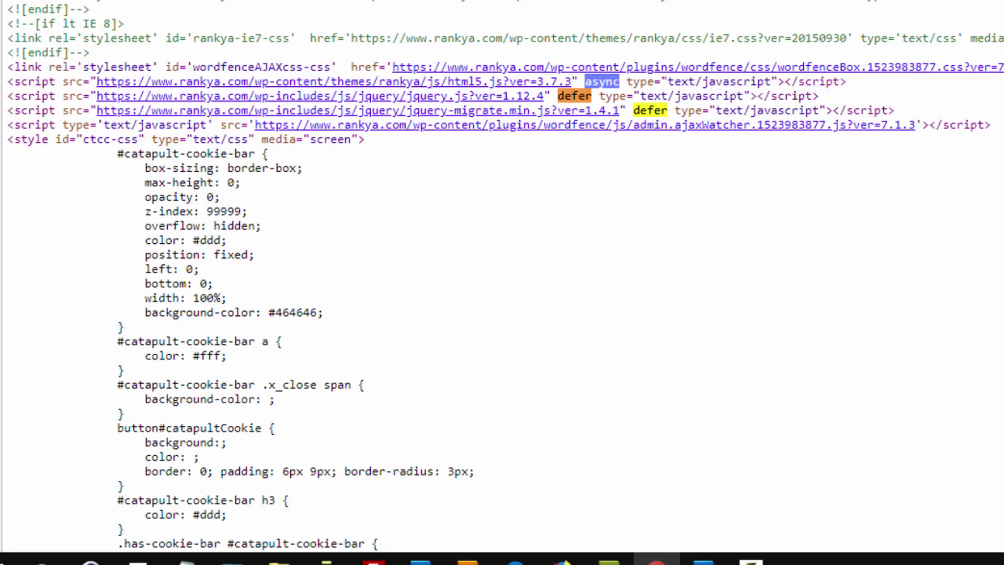
Step: Check the full jquery.js URL in the report, then move to the second PageSpeed report
{"action": "key", "text": "ctrl+shift+Tab"}
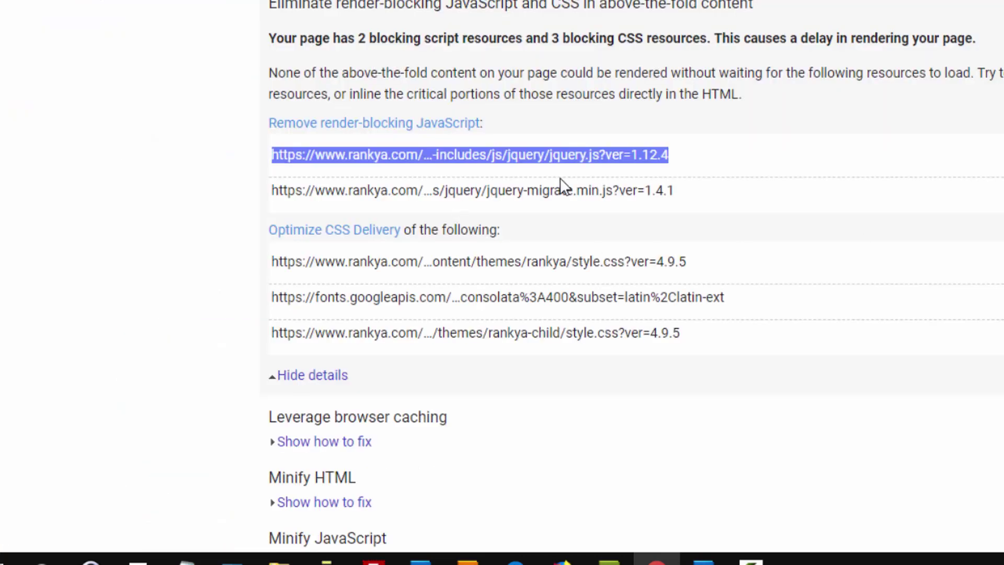
{"action": "mouse_move", "coordinate": [370, 152]}
{"action": "triple_click", "coordinate": [516, 168]}
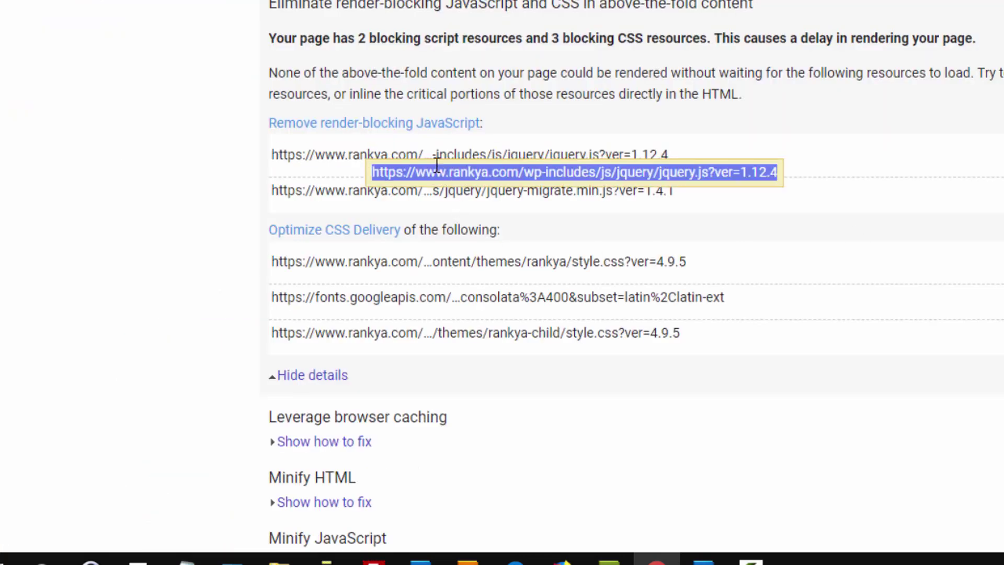
{"action": "triple_click", "coordinate": [529, 154]}
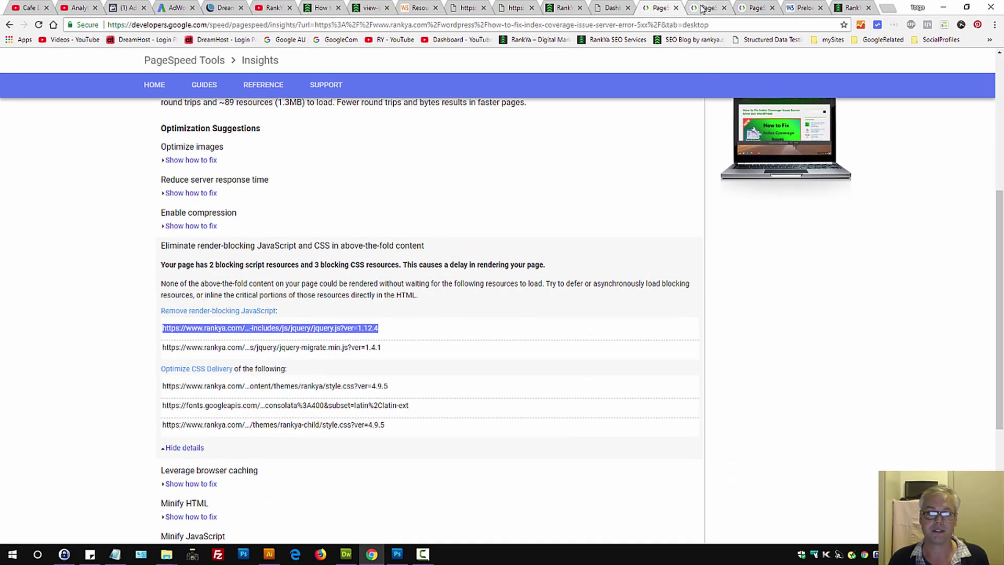
{"action": "left_click", "coordinate": [703, 10]}
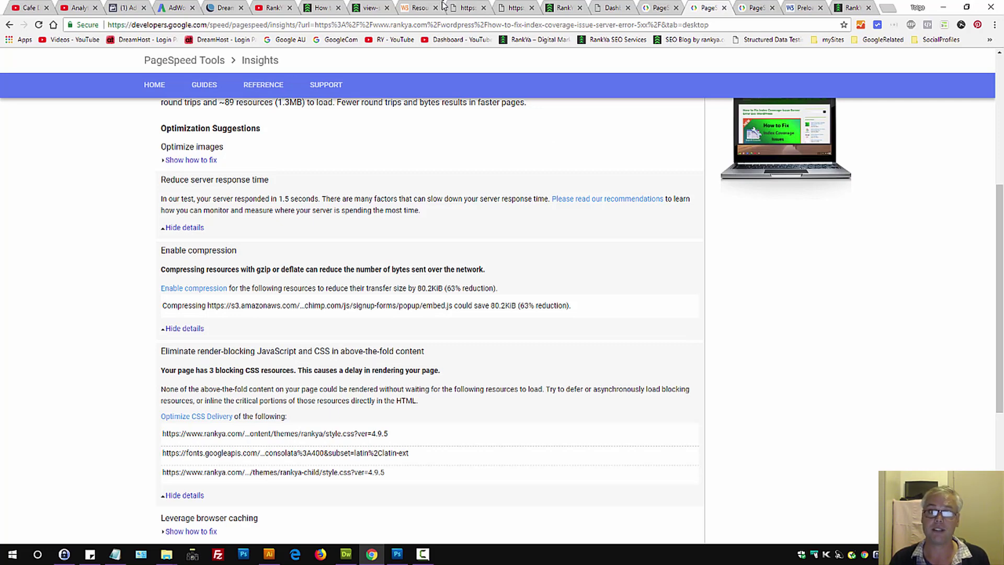
Step: Back in the page source, mark the defer match on the jquery.js line 144
{"action": "left_click", "coordinate": [375, 12]}
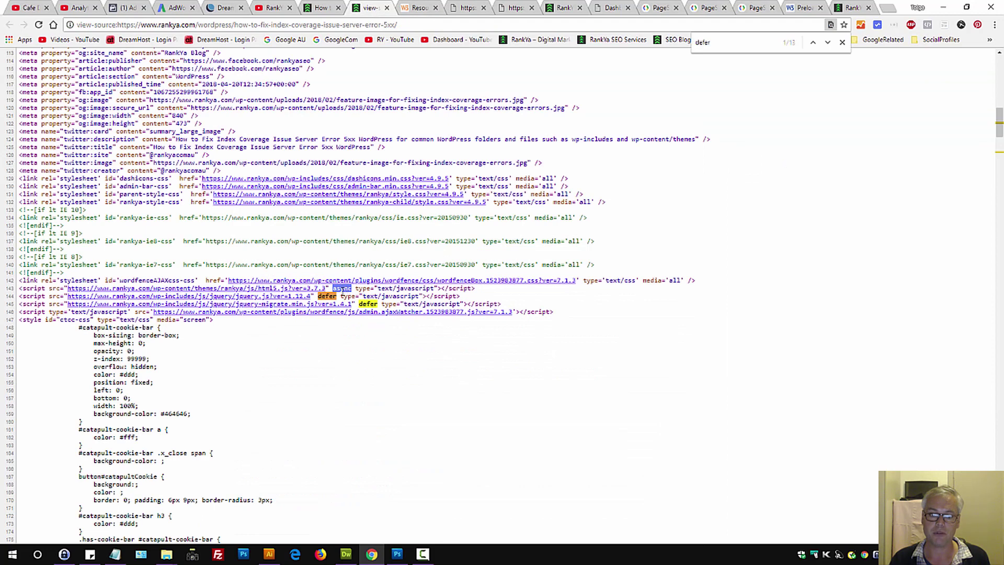
{"action": "left_click", "coordinate": [332, 295]}
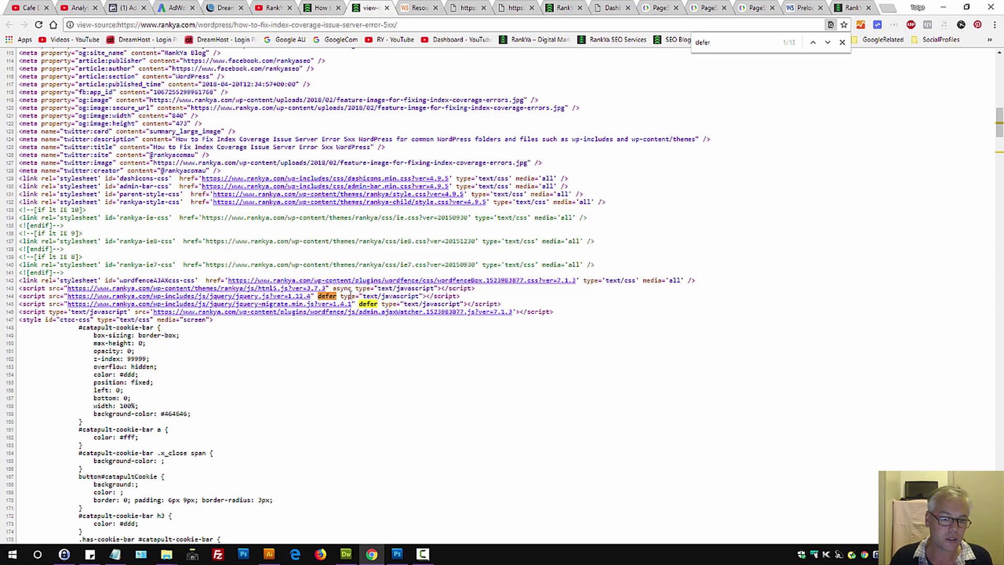
{"action": "double_click", "coordinate": [327, 296]}
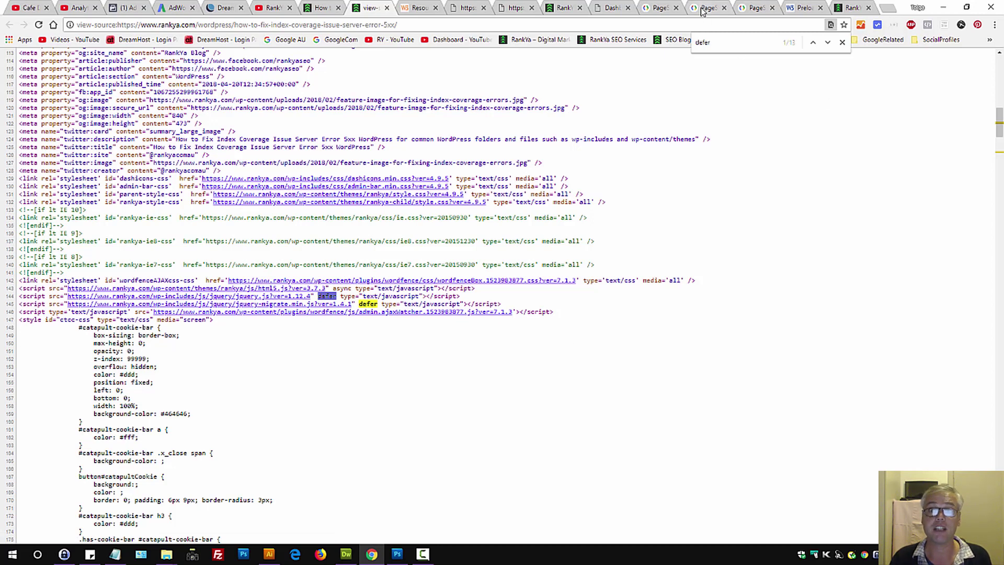
Step: Review the first report's blocking URLs, then go to the blog post with DevTools open
{"action": "left_click", "coordinate": [660, 8]}
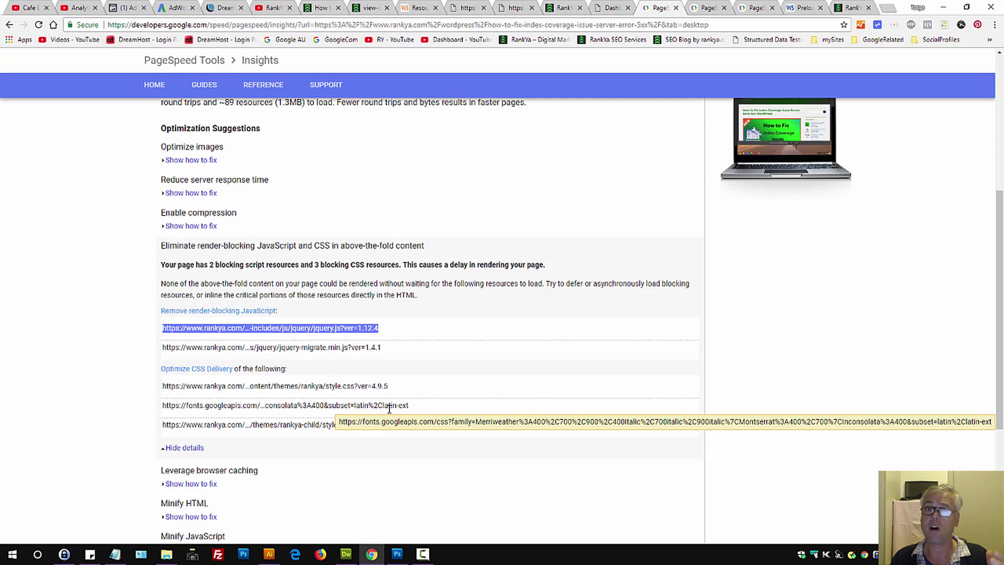
{"action": "left_click", "coordinate": [321, 7]}
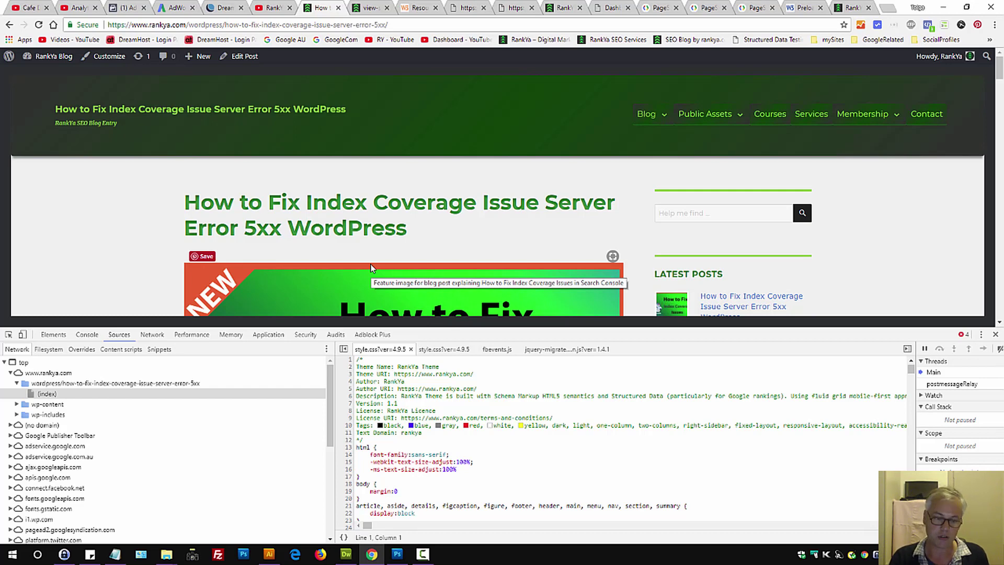
Step: Reload the post in the Network panel and check headers of the page request and jquery.js
{"action": "left_click", "coordinate": [152, 335]}
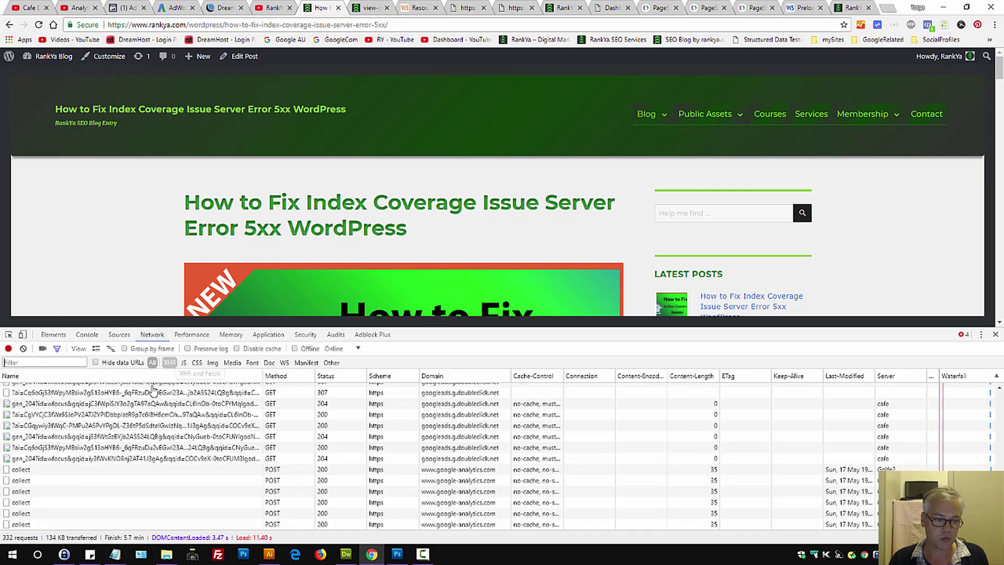
{"action": "left_click", "coordinate": [39, 25]}
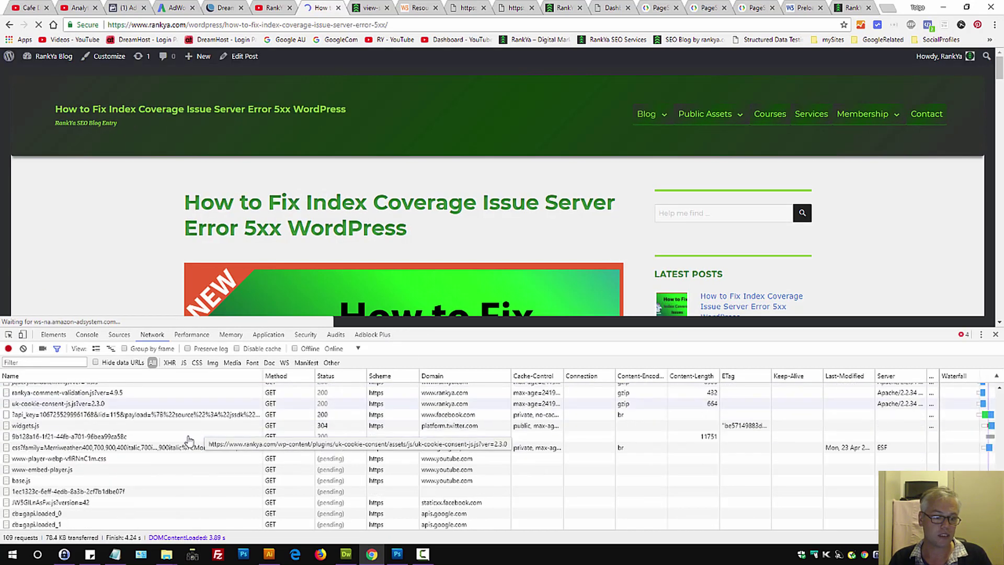
{"action": "scroll", "coordinate": [188, 439], "scroll_direction": "up", "scroll_amount": 5}
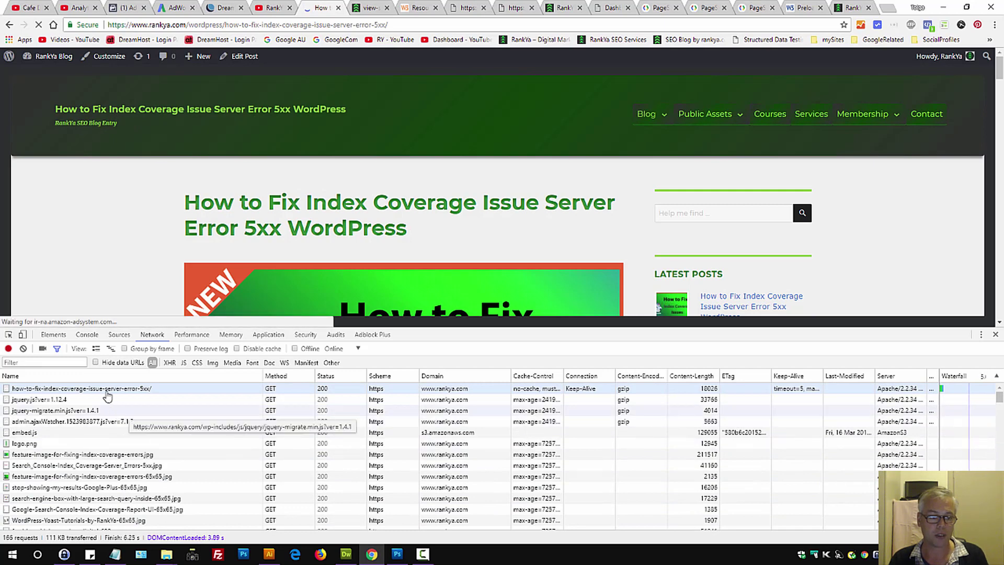
{"action": "left_click", "coordinate": [108, 391]}
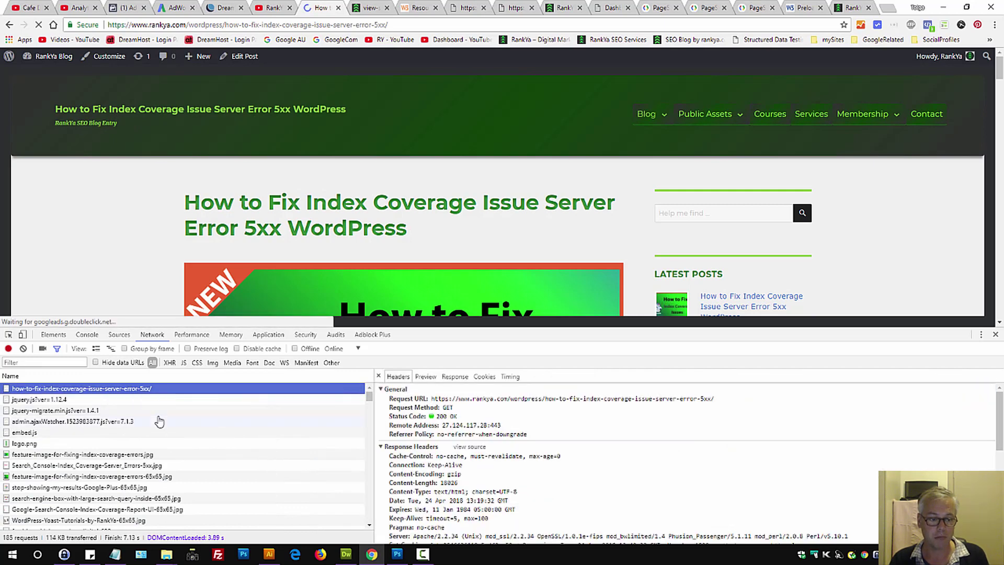
{"action": "left_click", "coordinate": [47, 401]}
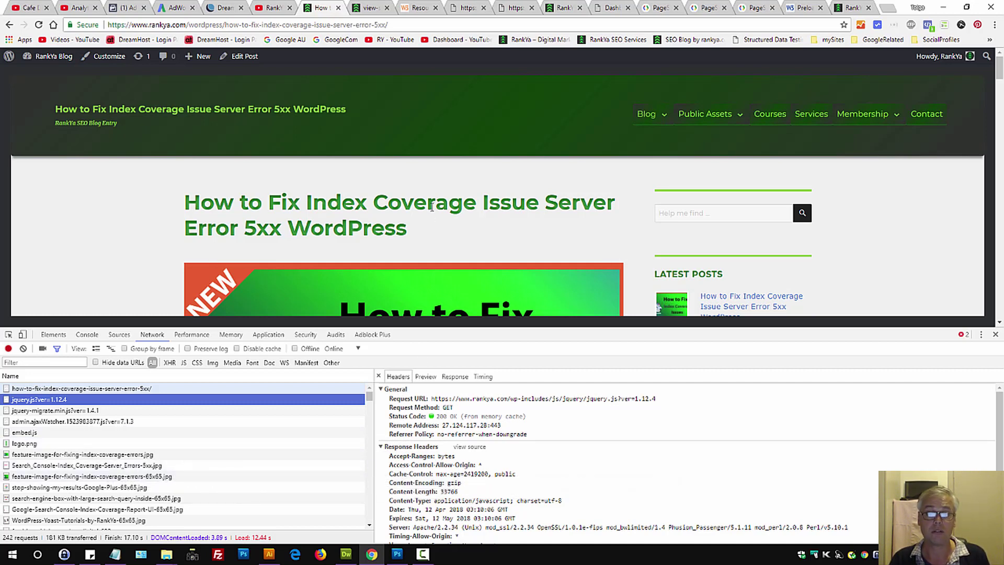
Step: Close DevTools, compare the PageSpeed render-blocking results with the post, and go to the page source
{"action": "left_click", "coordinate": [996, 335]}
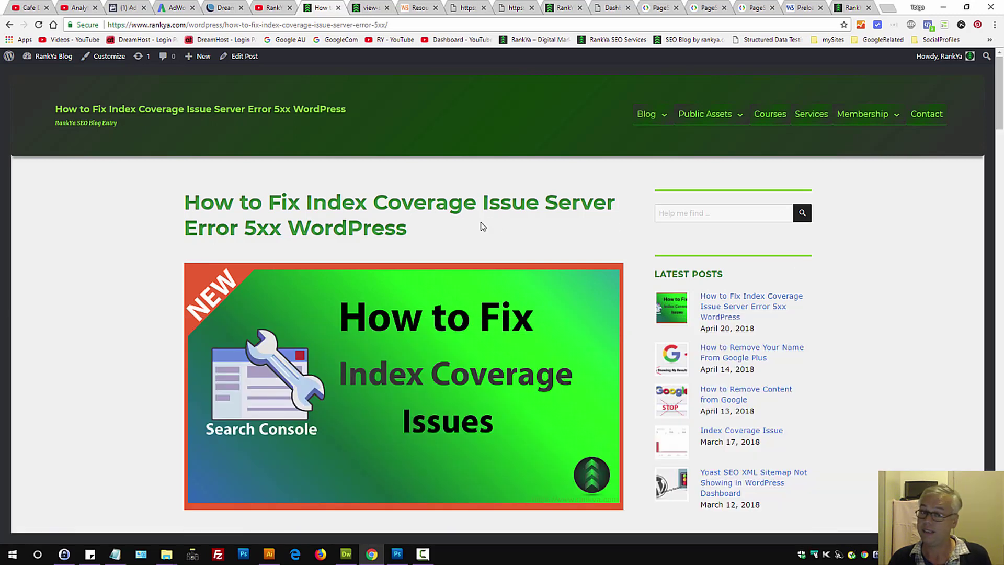
{"action": "left_click", "coordinate": [662, 7]}
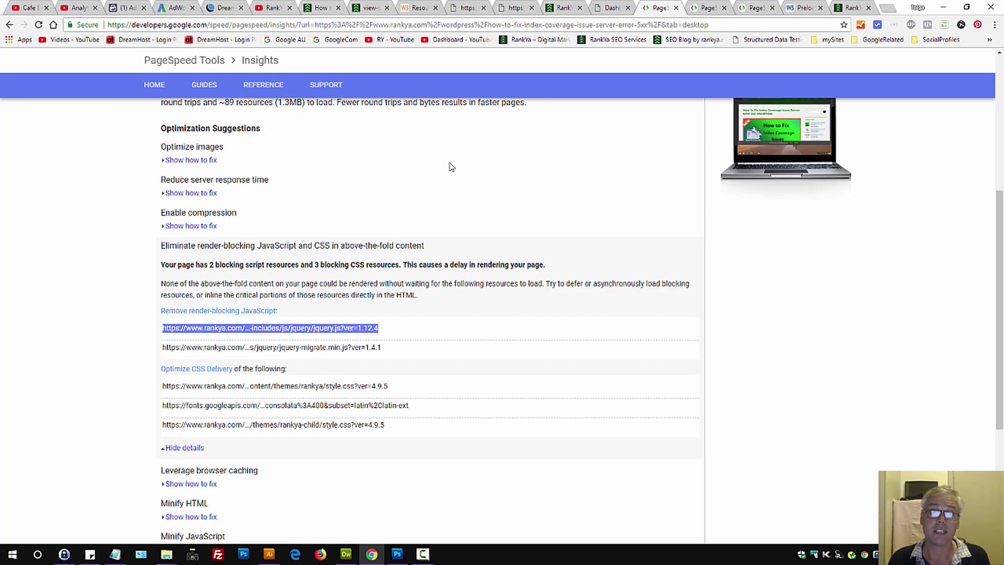
{"action": "left_click", "coordinate": [321, 10]}
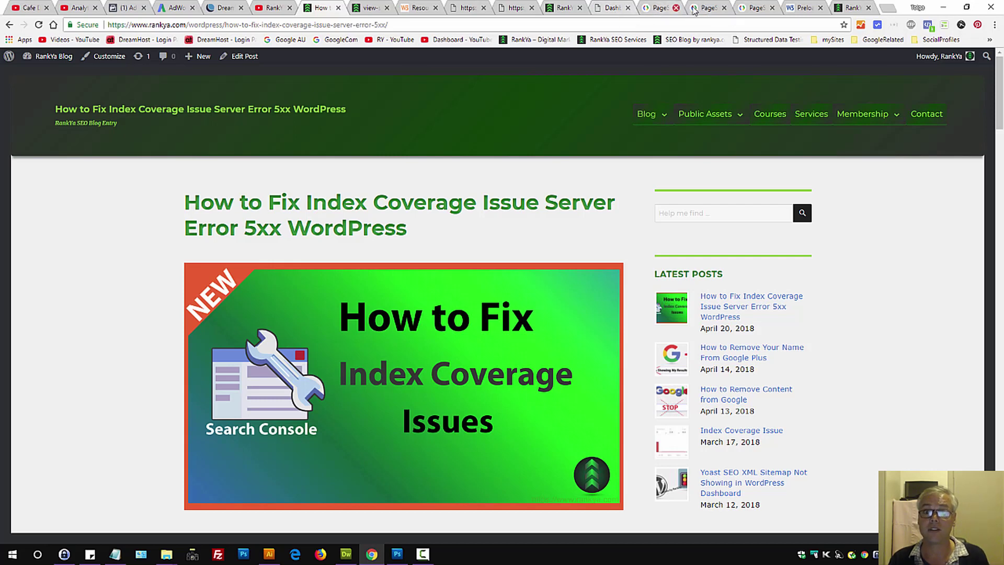
{"action": "left_click", "coordinate": [660, 7]}
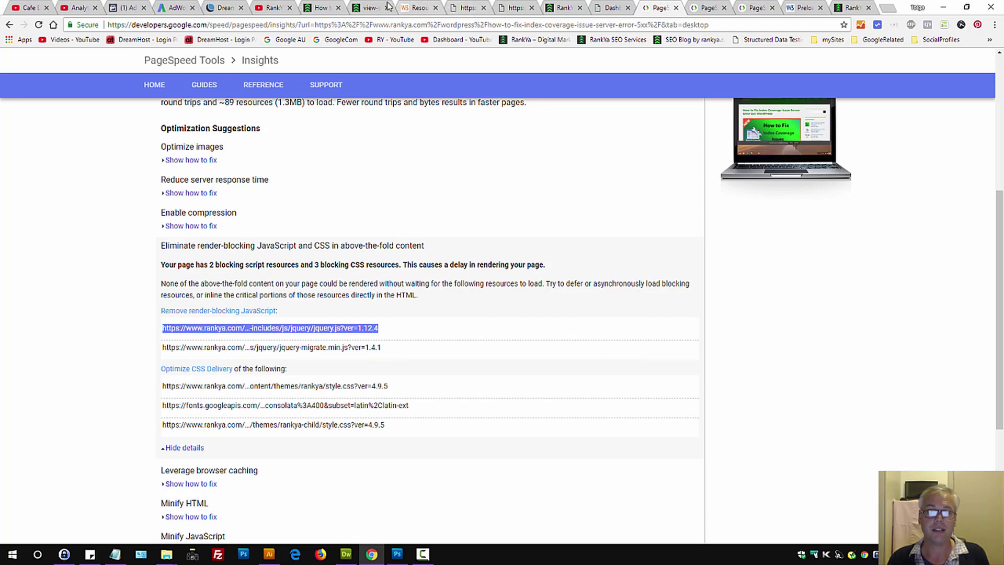
{"action": "left_click", "coordinate": [371, 8]}
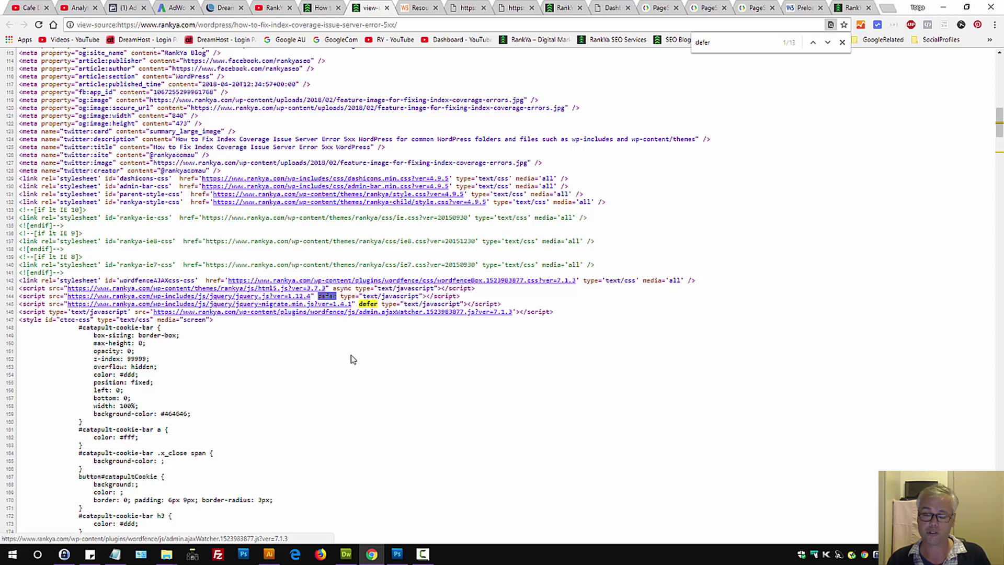
Step: Search the source for '<script' and step through the matches toward the deferred footer scripts
{"action": "key", "text": "ctrl+a"}
{"action": "key", "text": "BackSpace"}
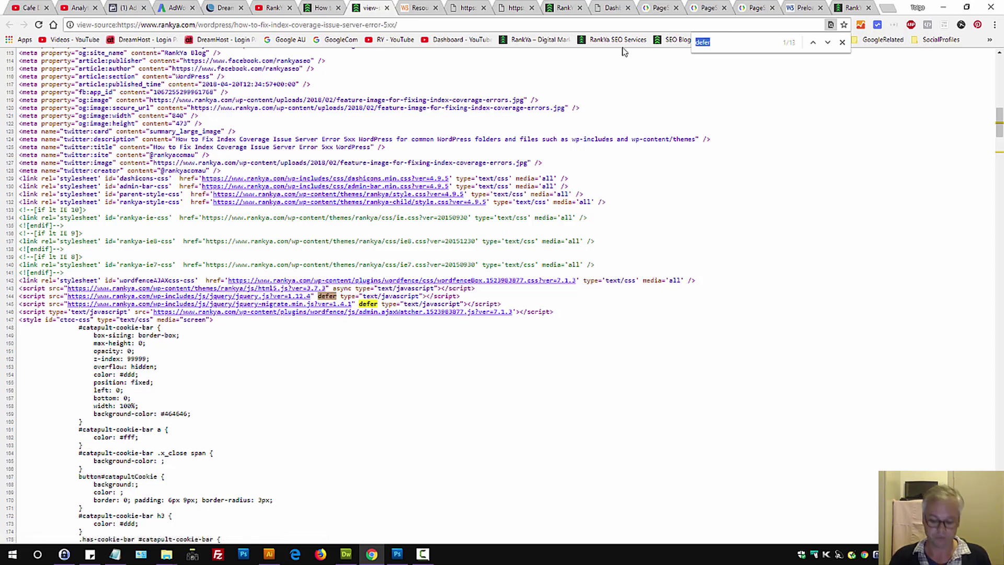
{"action": "type", "text": "<script"}
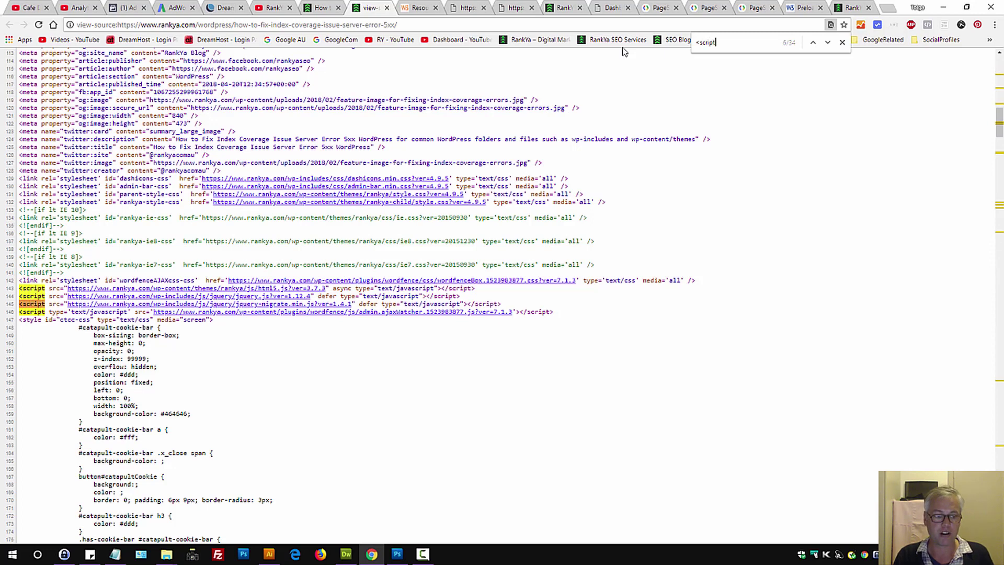
{"action": "left_click", "coordinate": [828, 42]}
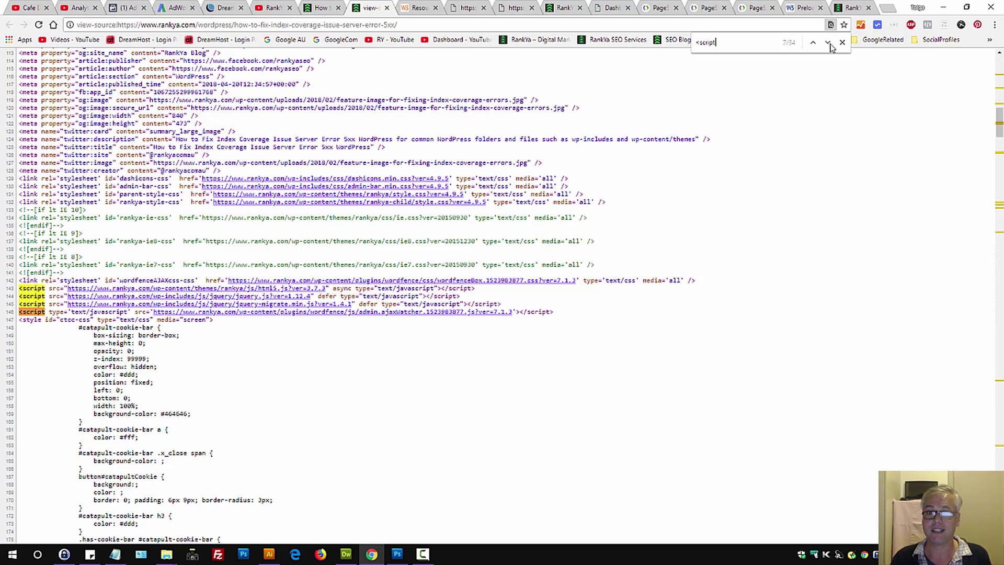
{"action": "left_click", "coordinate": [829, 43]}
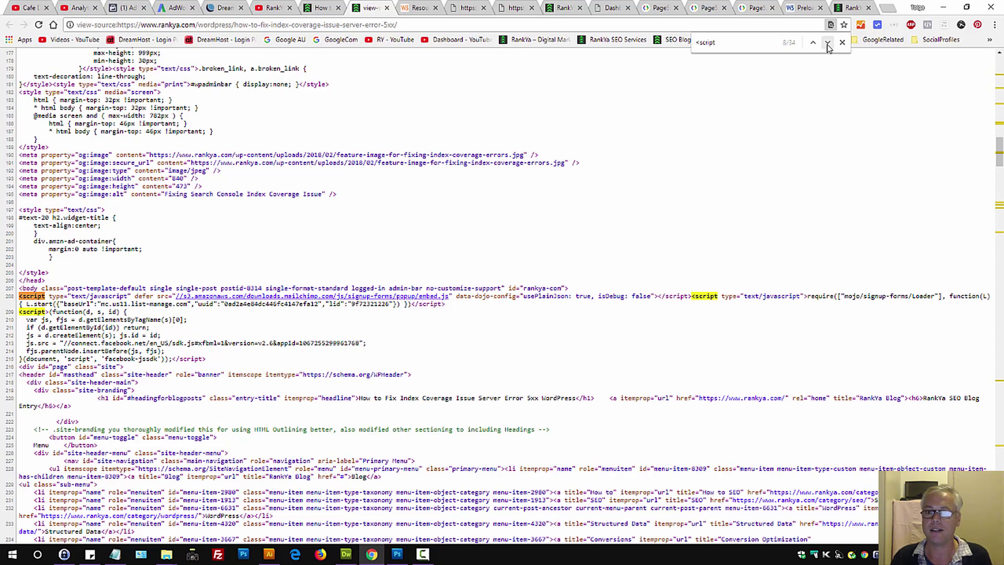
{"action": "left_click", "coordinate": [813, 44]}
{"action": "left_click", "coordinate": [813, 44]}
{"action": "left_click", "coordinate": [813, 44]}
{"action": "left_click", "coordinate": [813, 44]}
{"action": "left_click", "coordinate": [813, 44]}
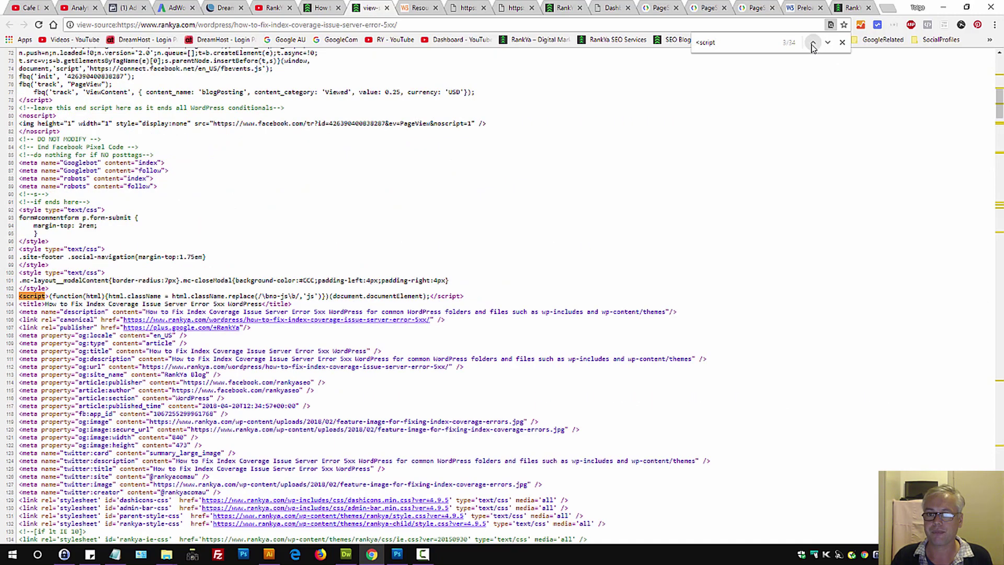
{"action": "left_click", "coordinate": [813, 44]}
{"action": "left_click", "coordinate": [813, 44]}
{"action": "left_click", "coordinate": [813, 44]}
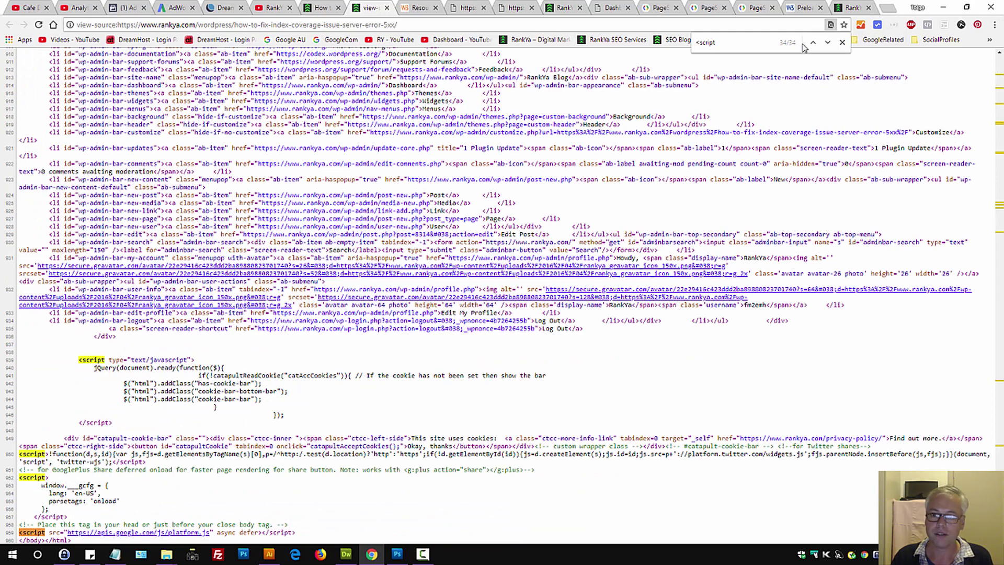
{"action": "left_click", "coordinate": [811, 43]}
{"action": "left_click", "coordinate": [811, 43]}
{"action": "left_click", "coordinate": [811, 43]}
{"action": "left_click", "coordinate": [811, 44]}
{"action": "left_click", "coordinate": [812, 43]}
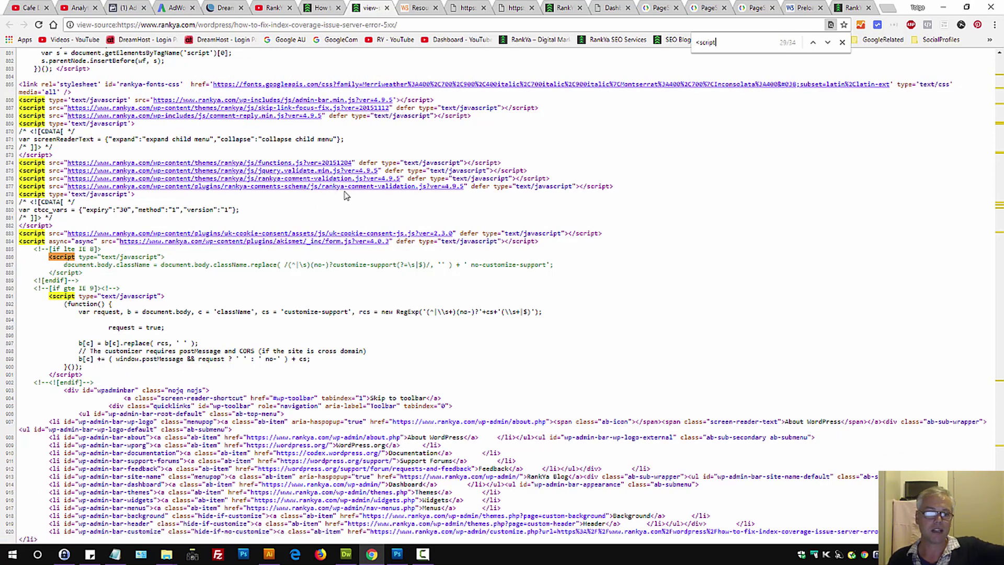
Step: Mark the defer attribute on line 874, then return to the rendered blog post
{"action": "double_click", "coordinate": [370, 163]}
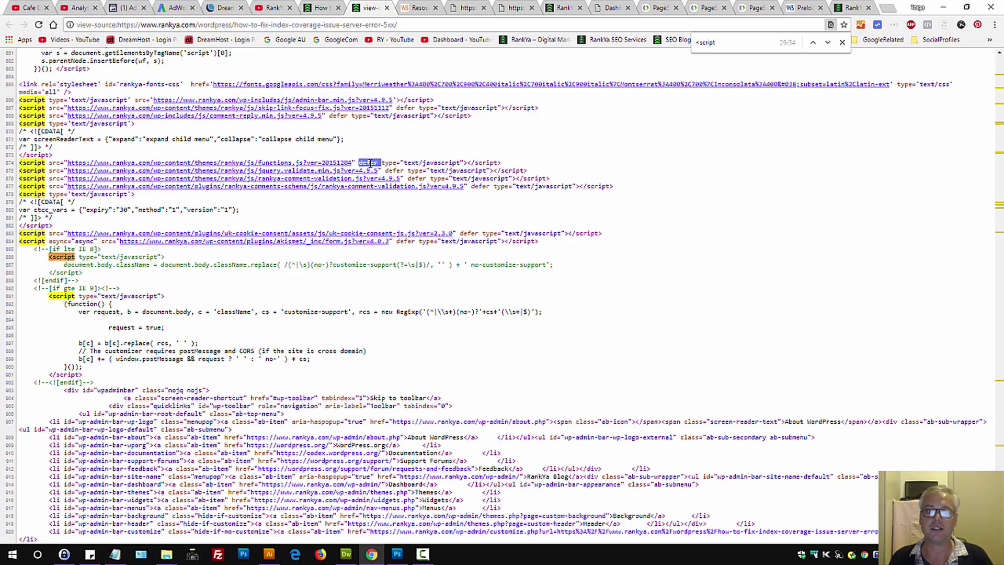
{"action": "left_click", "coordinate": [602, 162]}
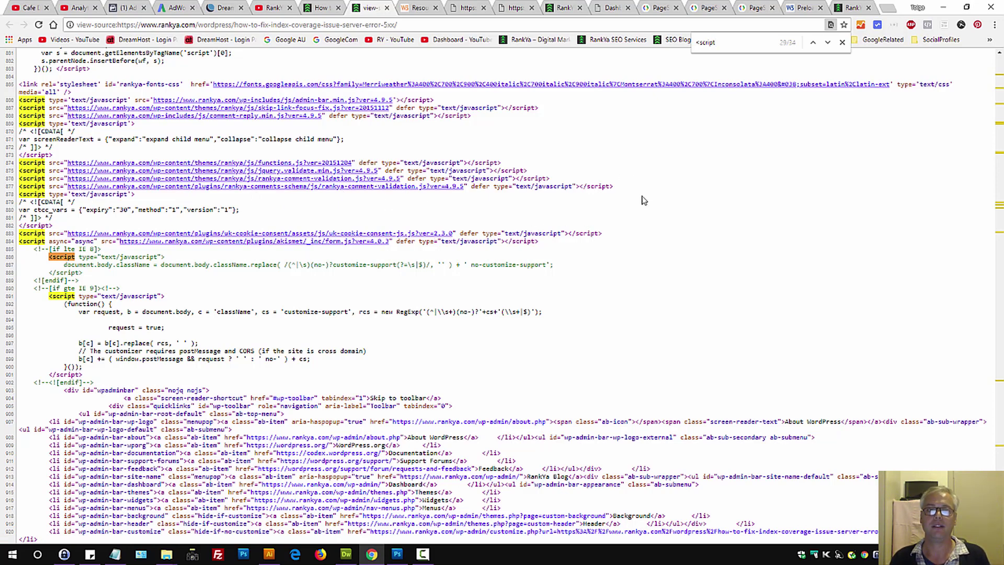
{"action": "left_click", "coordinate": [324, 7]}
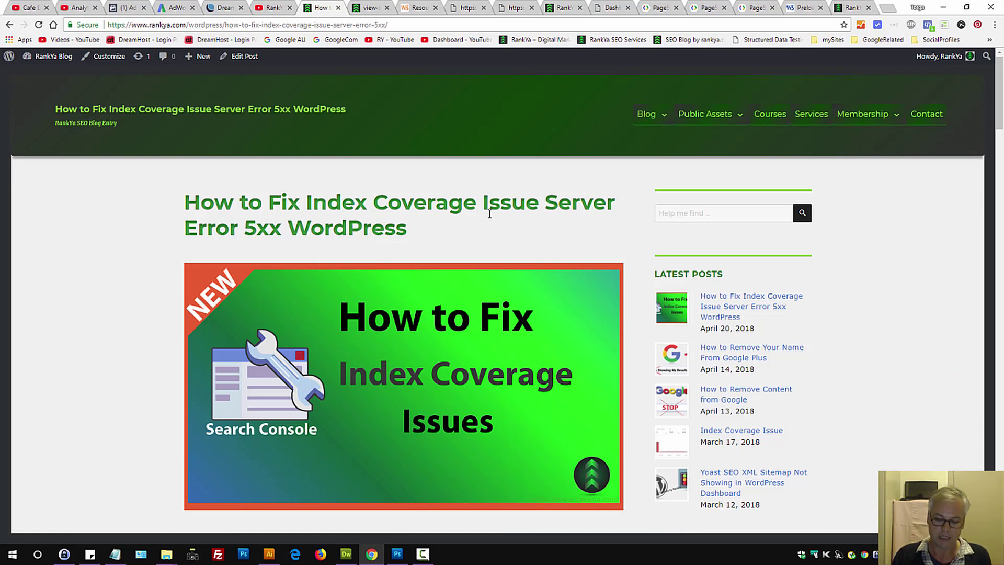
Step: In DevTools Sources, open wp-content/themes/rankya/js/html5.js and delete all its code
{"action": "key", "text": "ctrl+shift+i"}
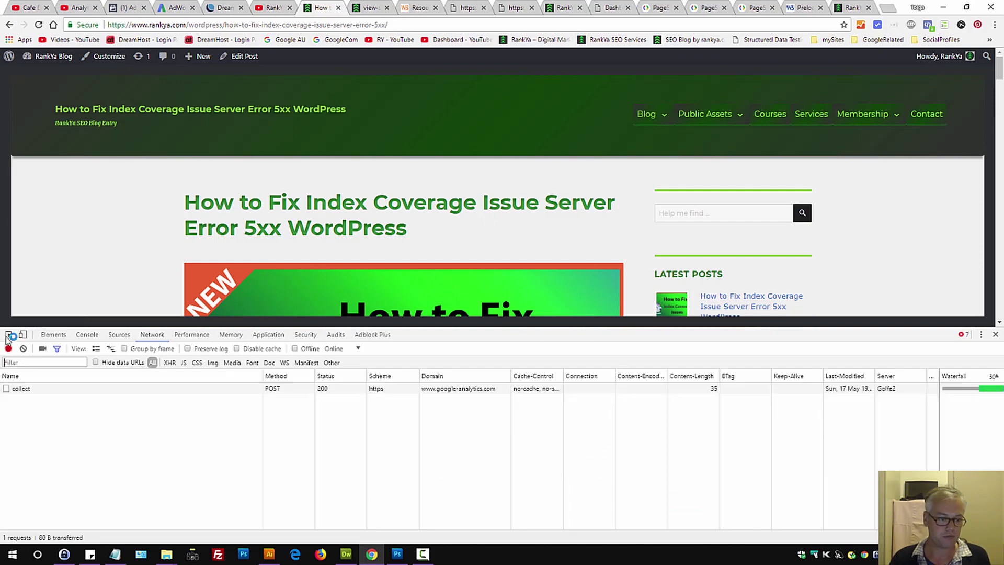
{"action": "left_click", "coordinate": [118, 334]}
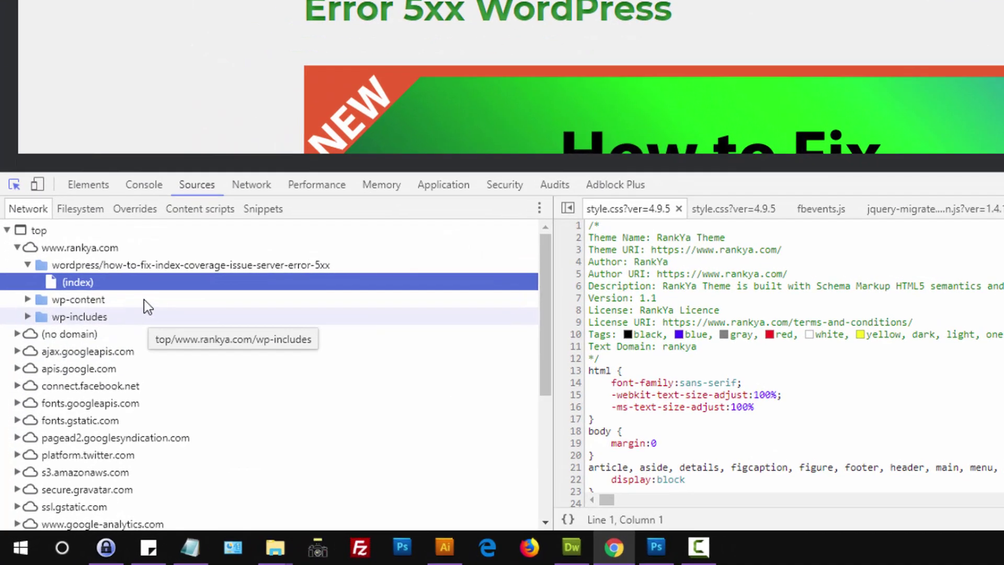
{"action": "left_click", "coordinate": [44, 405]}
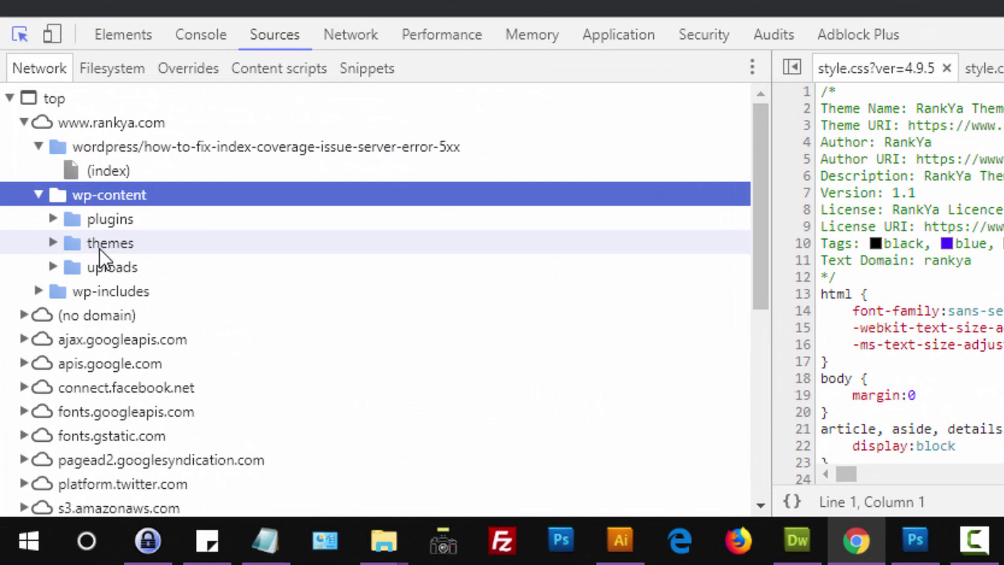
{"action": "left_click", "coordinate": [103, 245]}
{"action": "left_click", "coordinate": [118, 268]}
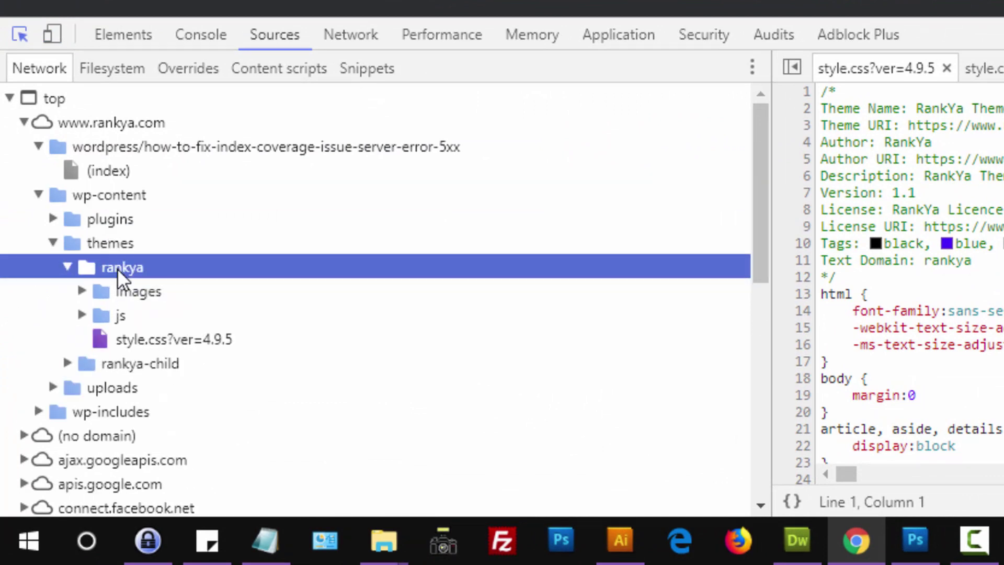
{"action": "left_click", "coordinate": [121, 317]}
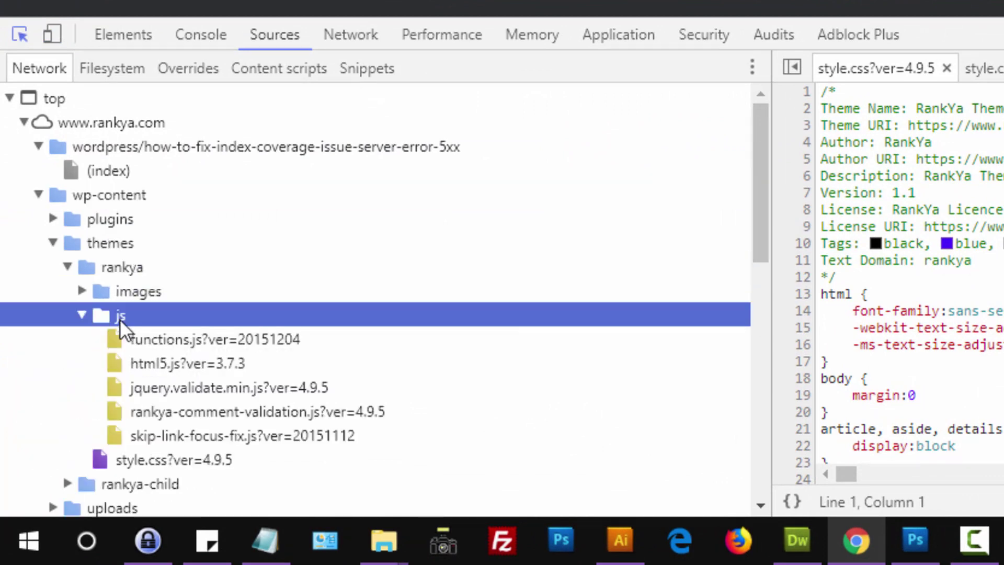
{"action": "left_click", "coordinate": [164, 363]}
{"action": "left_click", "coordinate": [817, 264]}
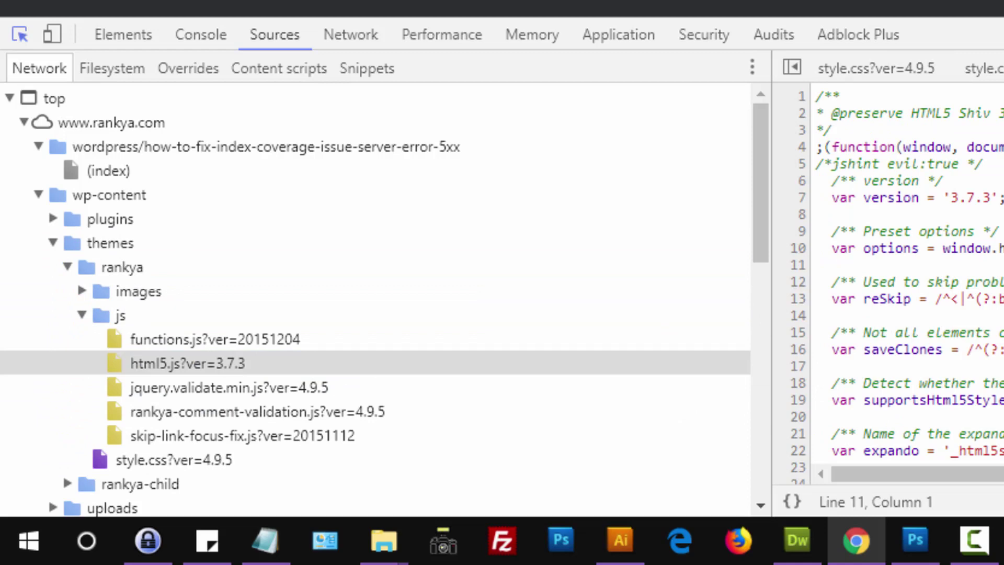
{"action": "key", "text": "ctrl+a"}
{"action": "key", "text": "Delete"}
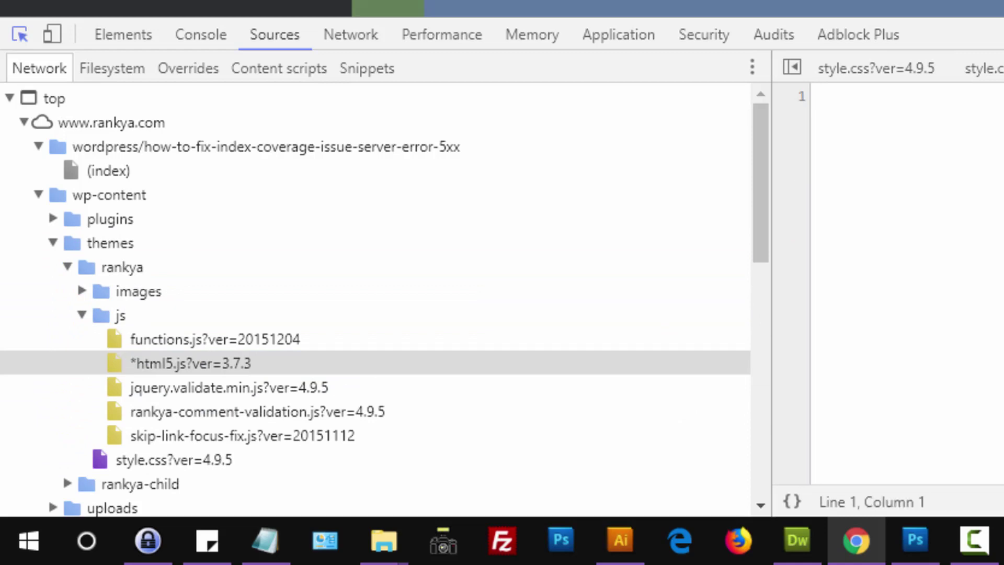
Step: Open the theme's functions.js and delete all its code as well
{"action": "key", "text": "ctrl+shift+c"}
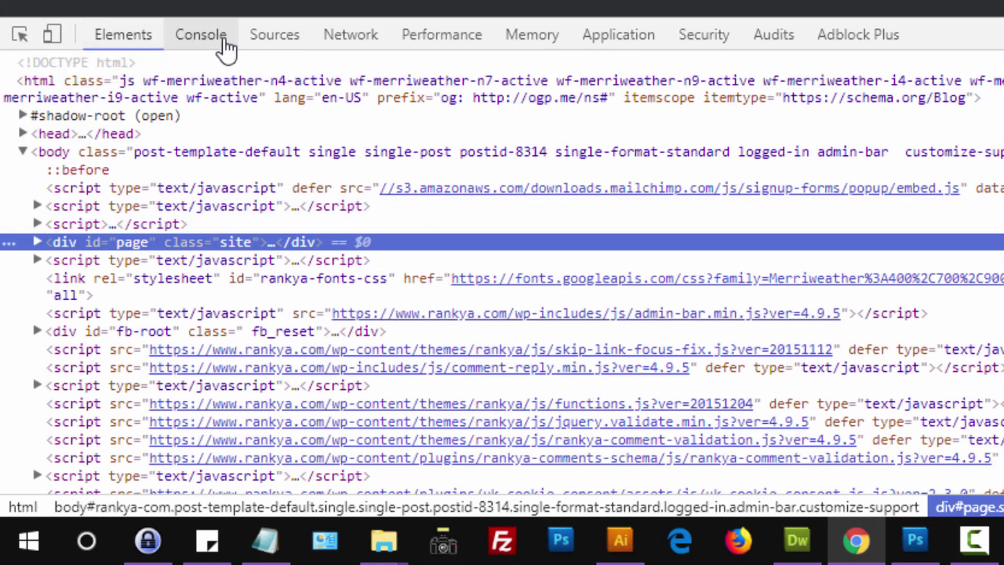
{"action": "left_click", "coordinate": [255, 36]}
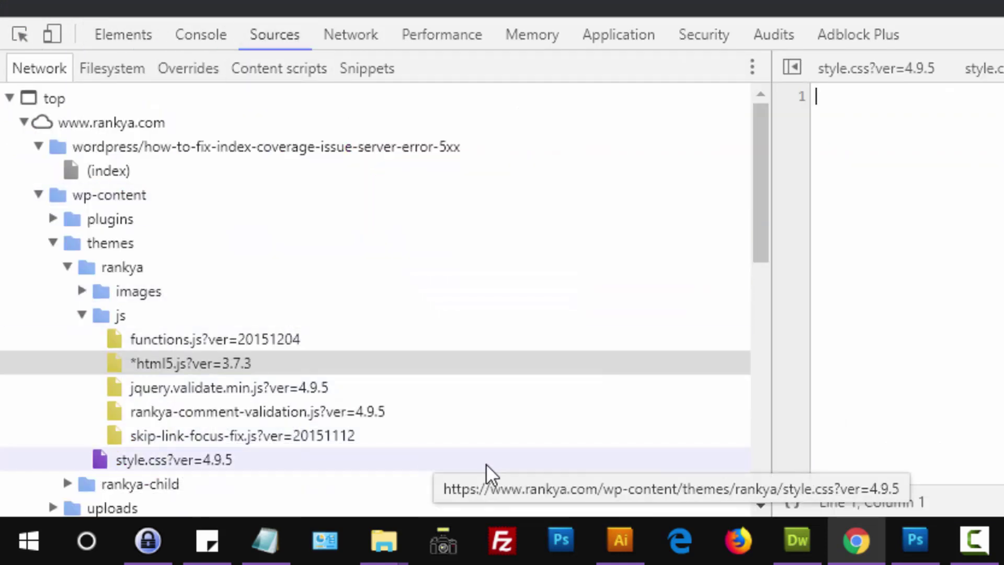
{"action": "left_click", "coordinate": [196, 338]}
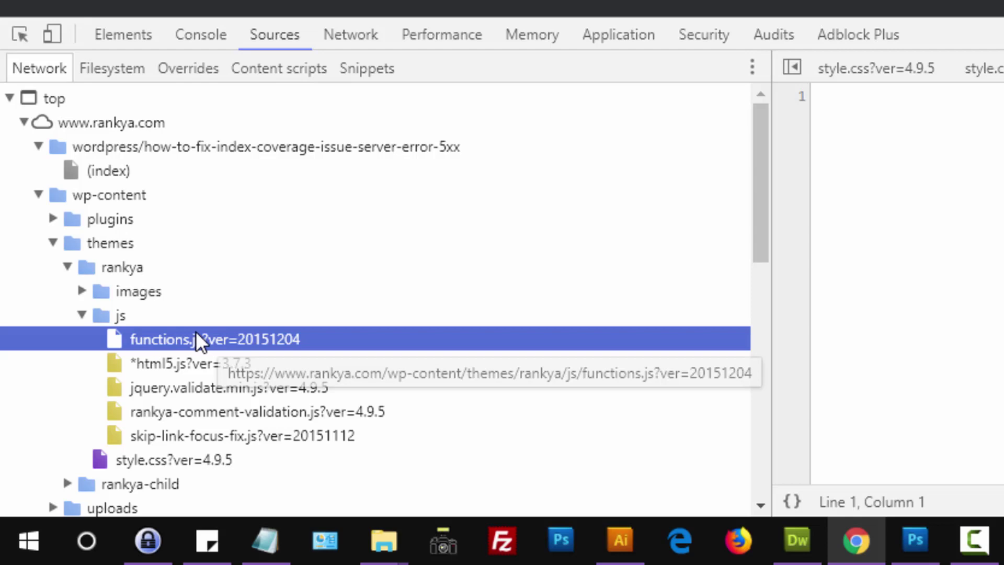
{"action": "key", "text": "ctrl+End"}
{"action": "key", "text": "ctrl+a"}
{"action": "key", "text": "Delete"}
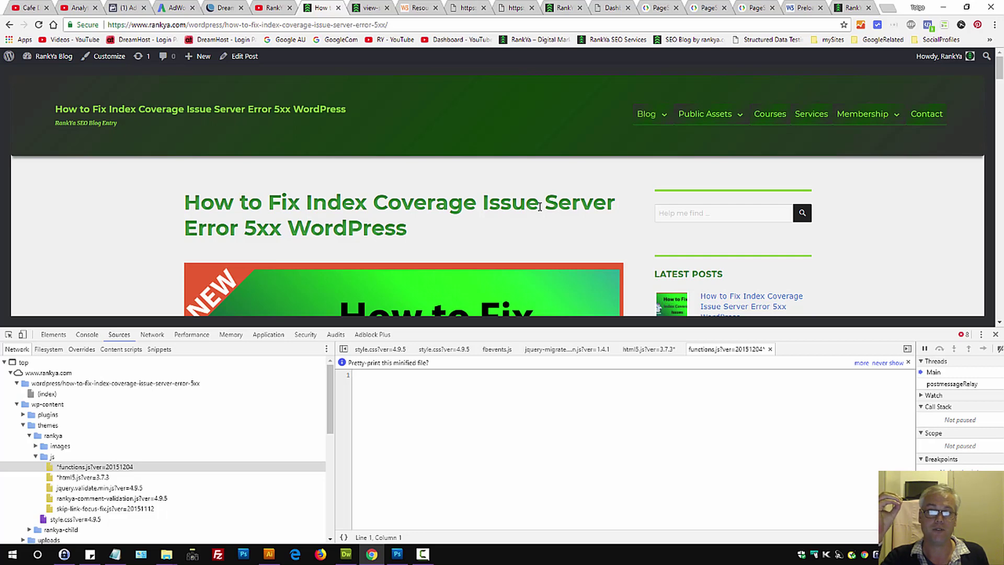
{"action": "left_click", "coordinate": [680, 7]}
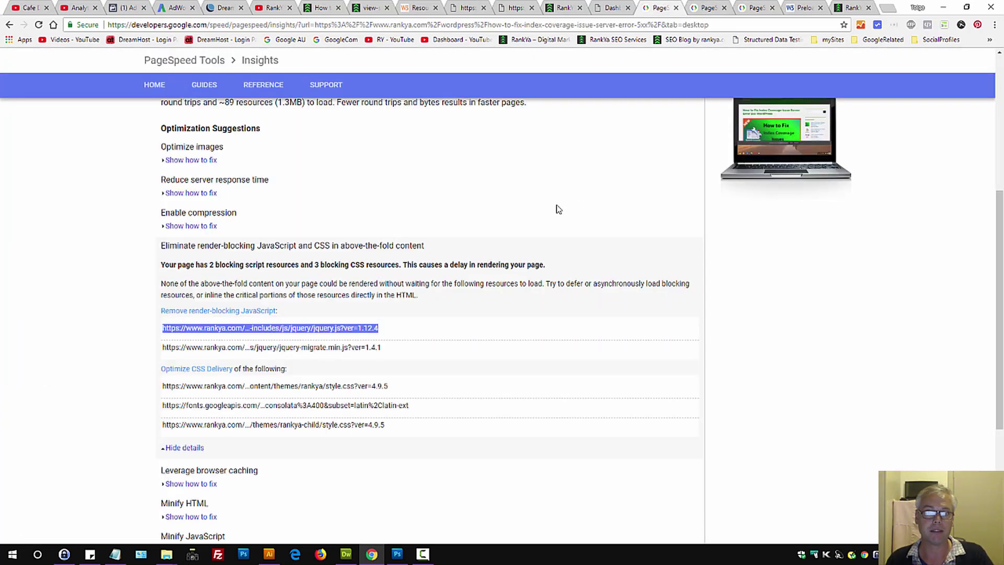
{"action": "left_click", "coordinate": [323, 8]}
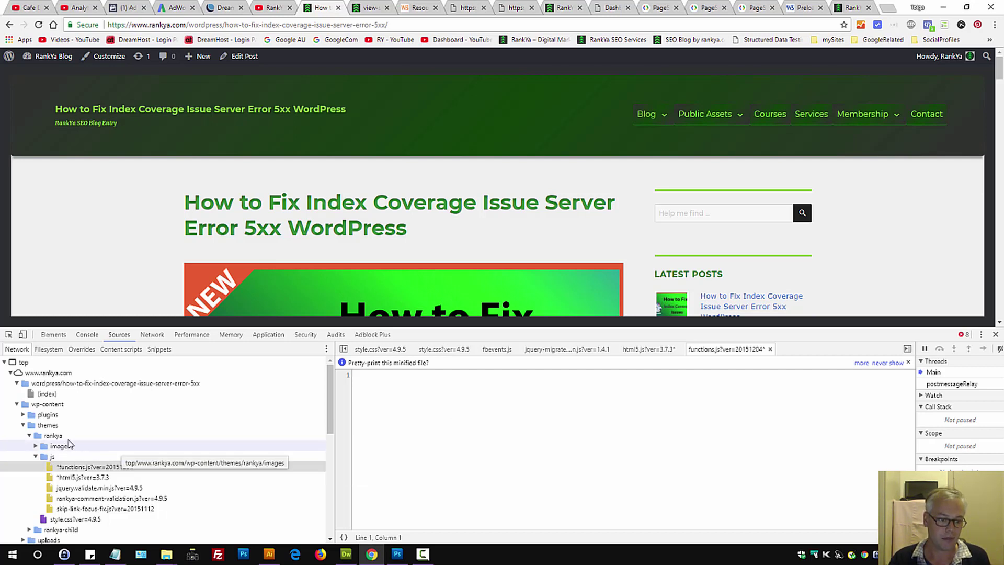
Step: Open plugins uk-cookie-consent/assets/js/uk-cookie-consent-js.js, then close DevTools and return to PageSpeed
{"action": "left_click", "coordinate": [48, 415]}
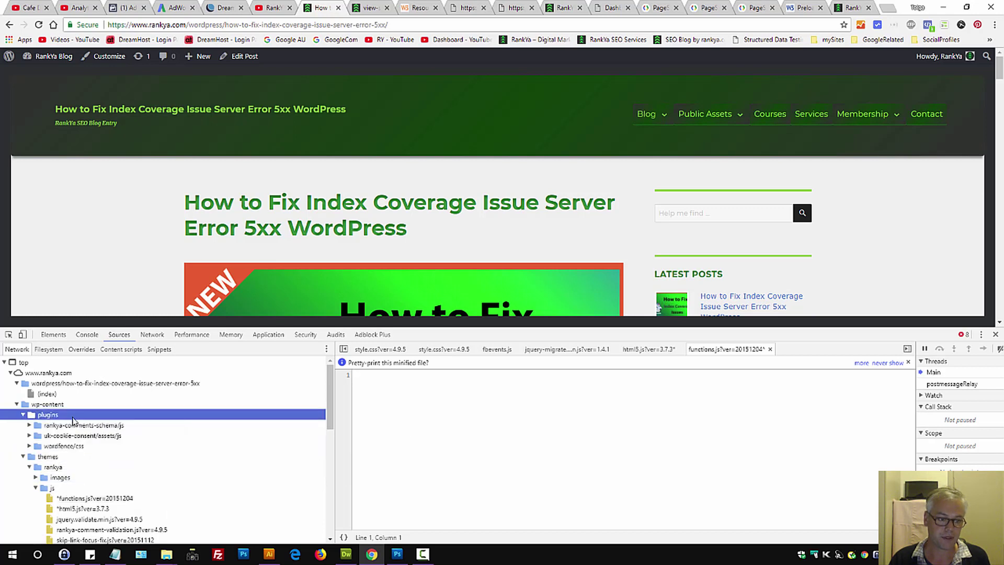
{"action": "left_click", "coordinate": [88, 437]}
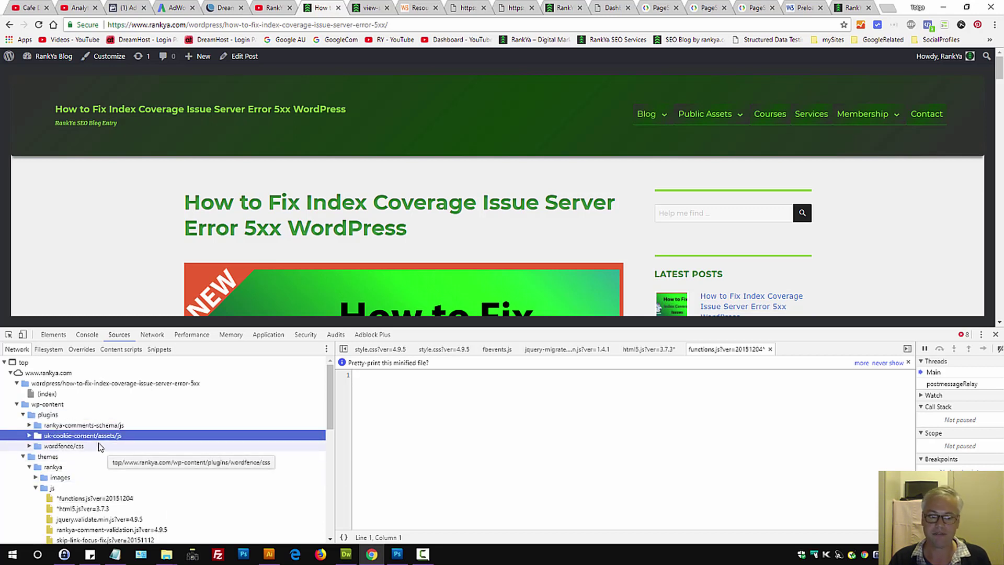
{"action": "left_click", "coordinate": [30, 435]}
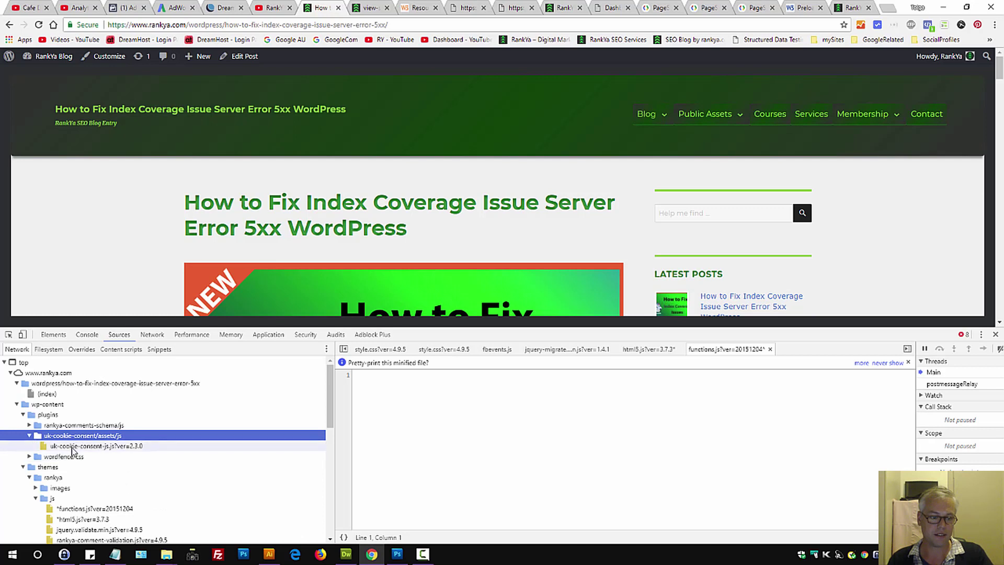
{"action": "left_click", "coordinate": [73, 446]}
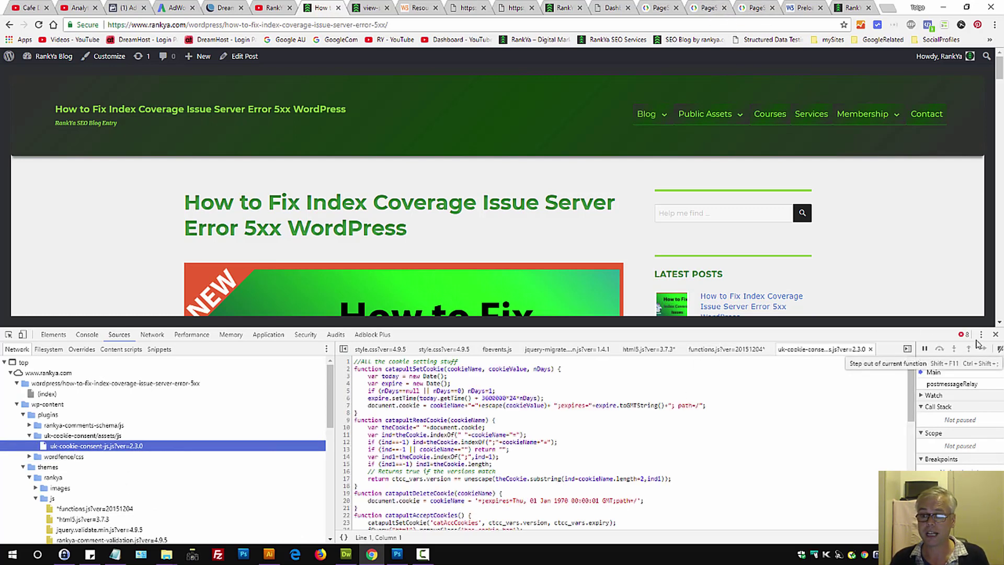
{"action": "left_click", "coordinate": [995, 336]}
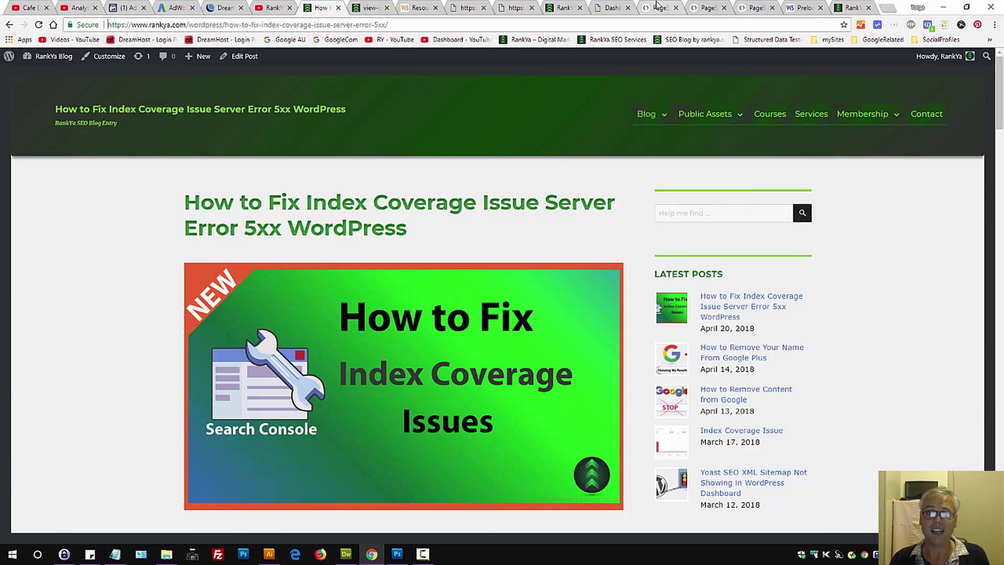
{"action": "left_click", "coordinate": [658, 8]}
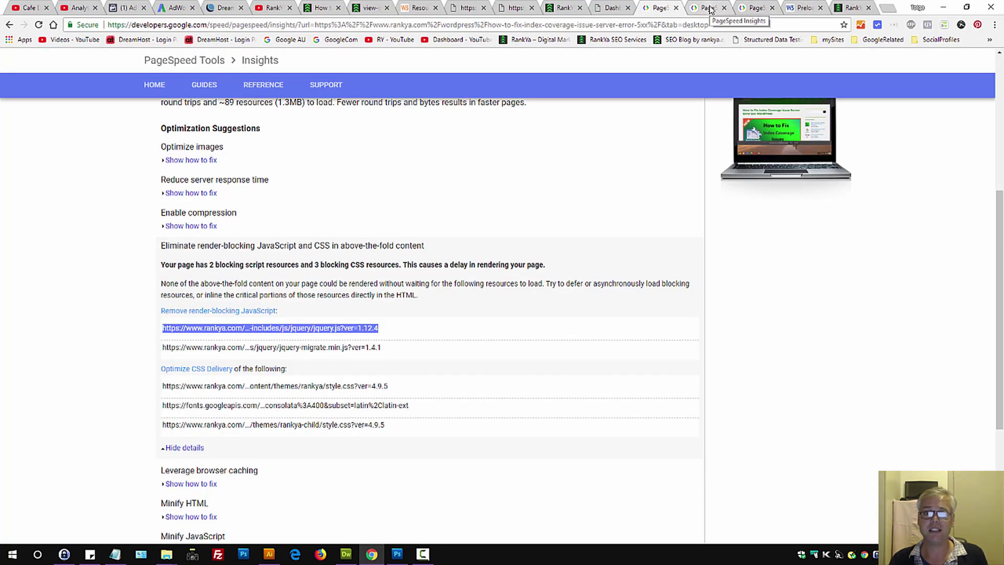
Step: Mark 'defer' and 'asynchronously' in the report's render-blocking advice text
{"action": "left_click_drag", "start_coordinate": [547, 285], "coordinate": [625, 287]}
{"action": "double_click", "coordinate": [574, 284]}
{"action": "double_click", "coordinate": [616, 286]}
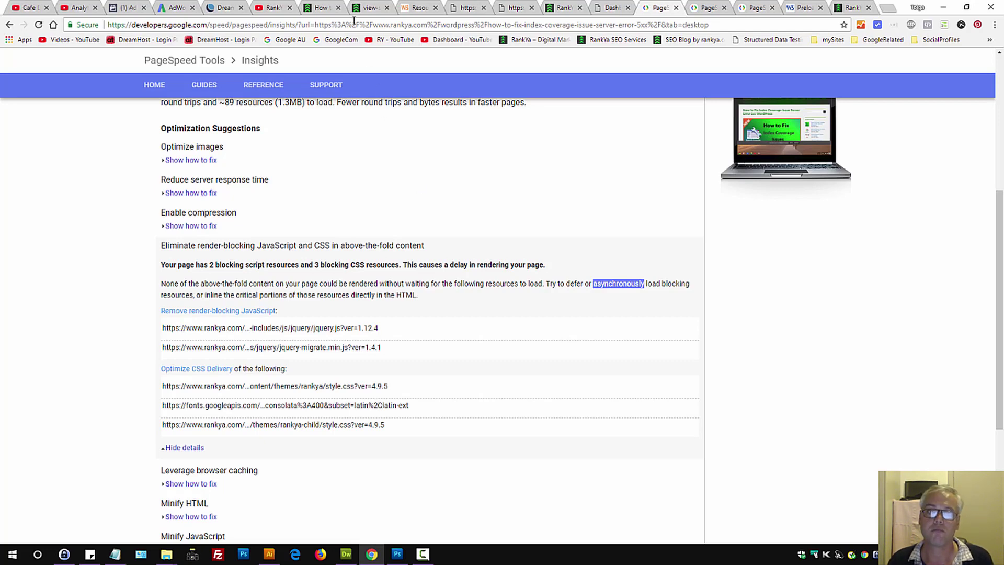
Step: Glance at the blog post, recheck the PageSpeed report, then go to the W3C Resource Hints spec
{"action": "left_click", "coordinate": [328, 7]}
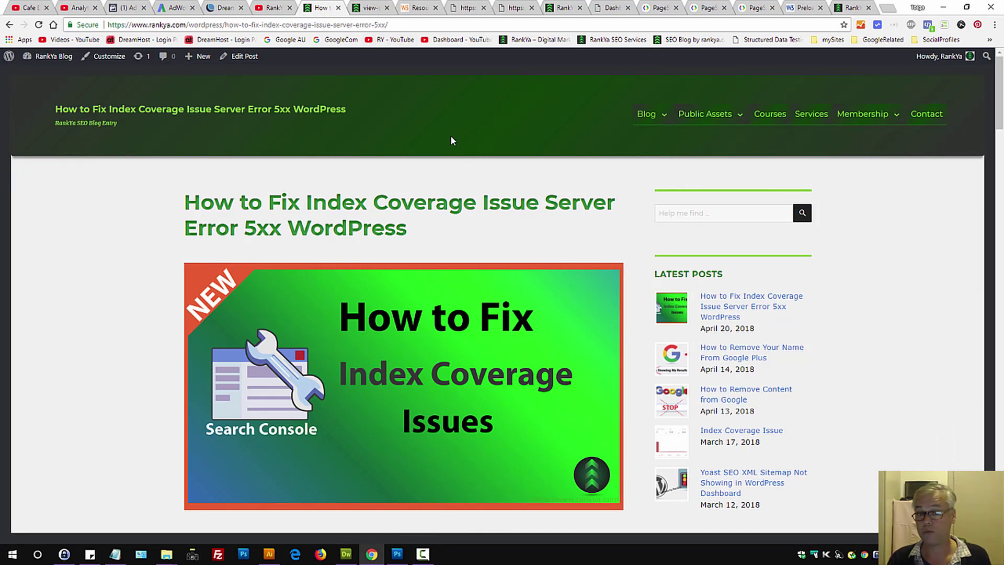
{"action": "left_click", "coordinate": [654, 11]}
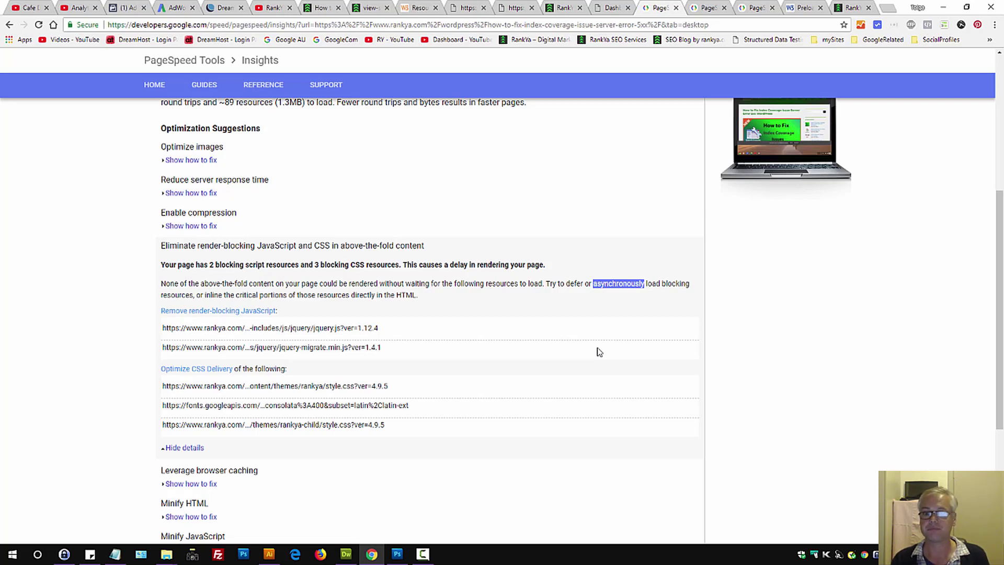
{"action": "left_click", "coordinate": [737, 309]}
{"action": "scroll", "coordinate": [573, 319], "scroll_direction": "up", "scroll_amount": 3}
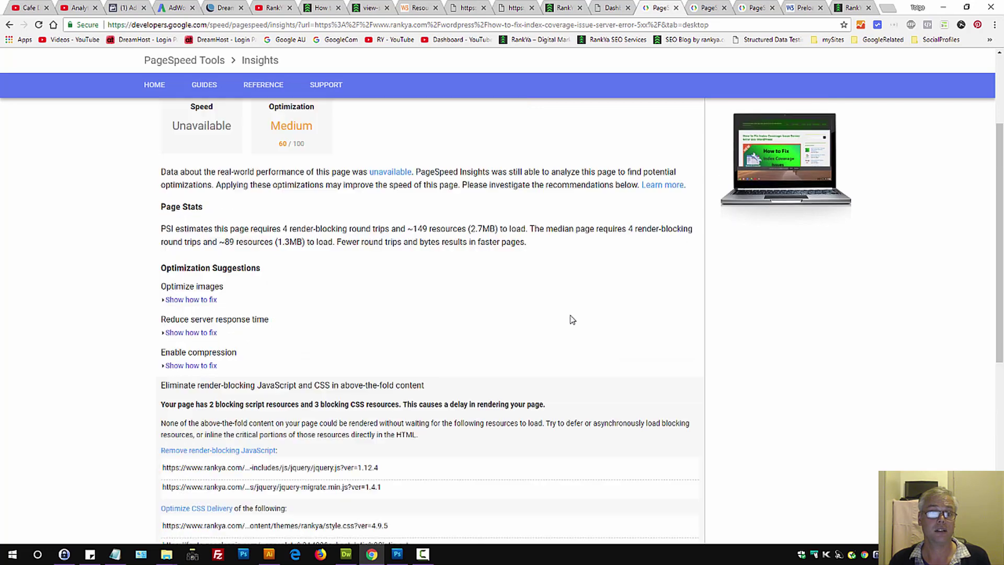
{"action": "scroll", "coordinate": [569, 319], "scroll_direction": "down", "scroll_amount": 3}
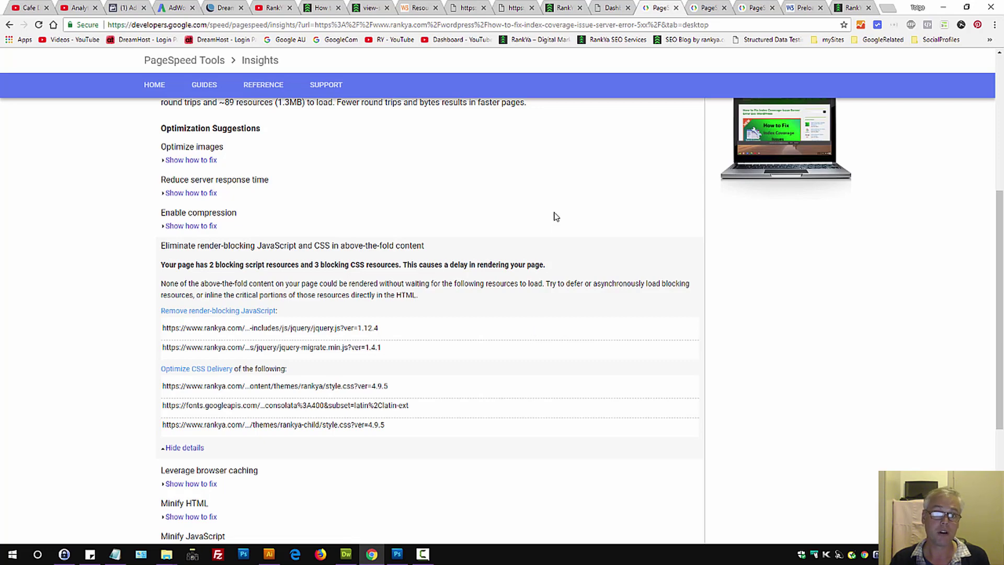
{"action": "left_click", "coordinate": [416, 6]}
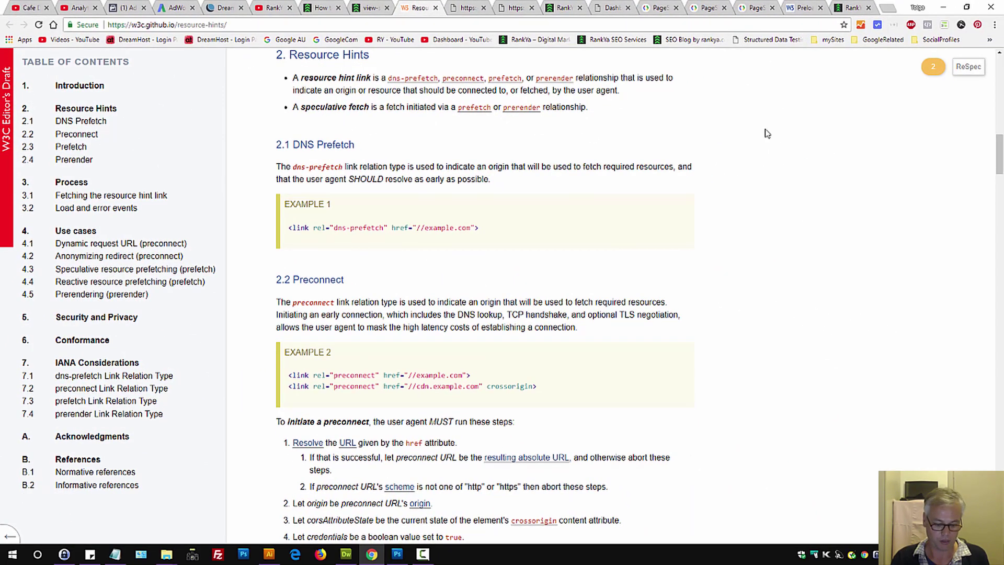
Step: Search the Resource Hints spec for 'load' and follow the [PRELOAD] reference
{"action": "key", "text": "ctrl+f"}
{"action": "key", "text": "Return"}
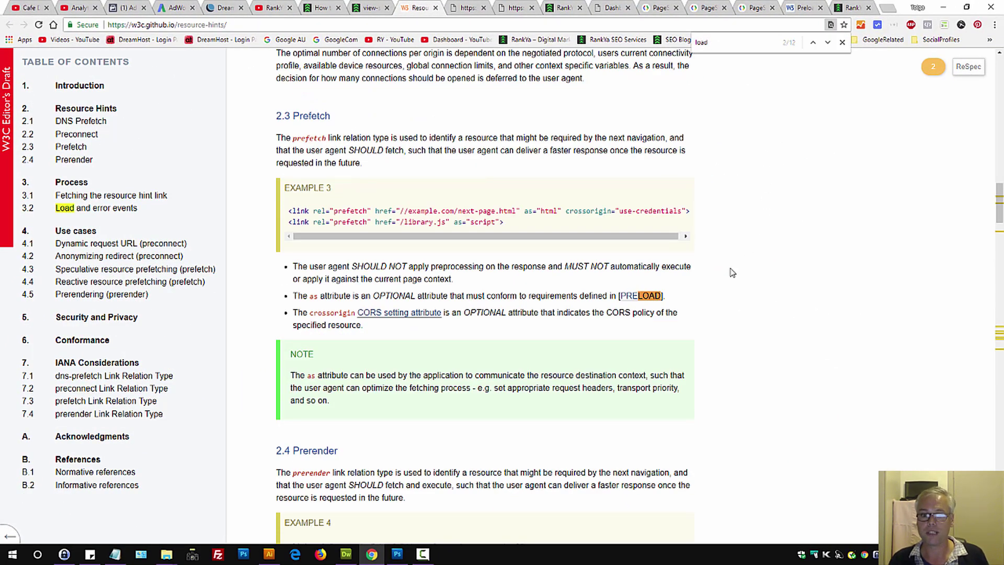
{"action": "left_click", "coordinate": [649, 296]}
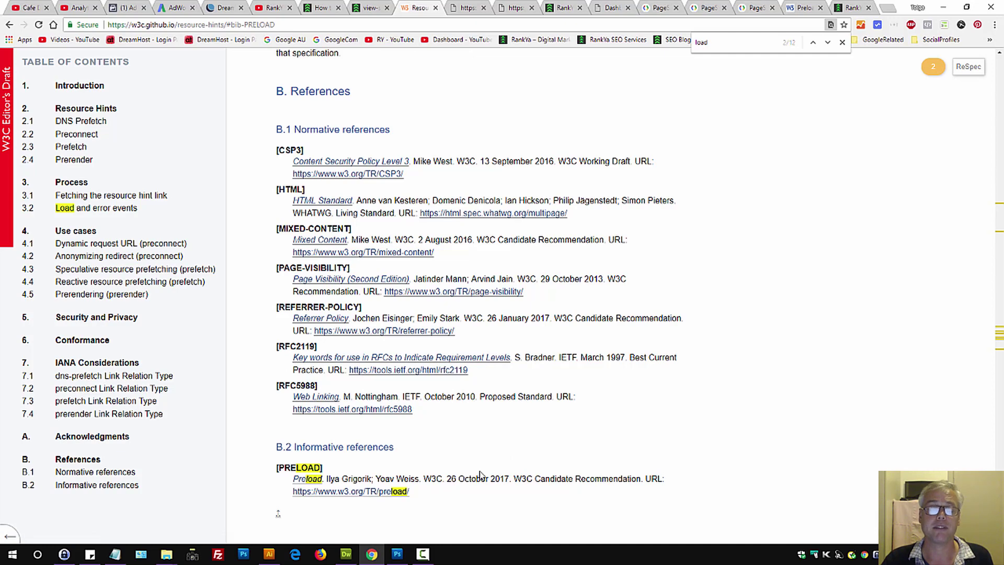
Step: Step to the next 'load' match, reaching section 3.2 Load and error events
{"action": "left_click", "coordinate": [828, 46]}
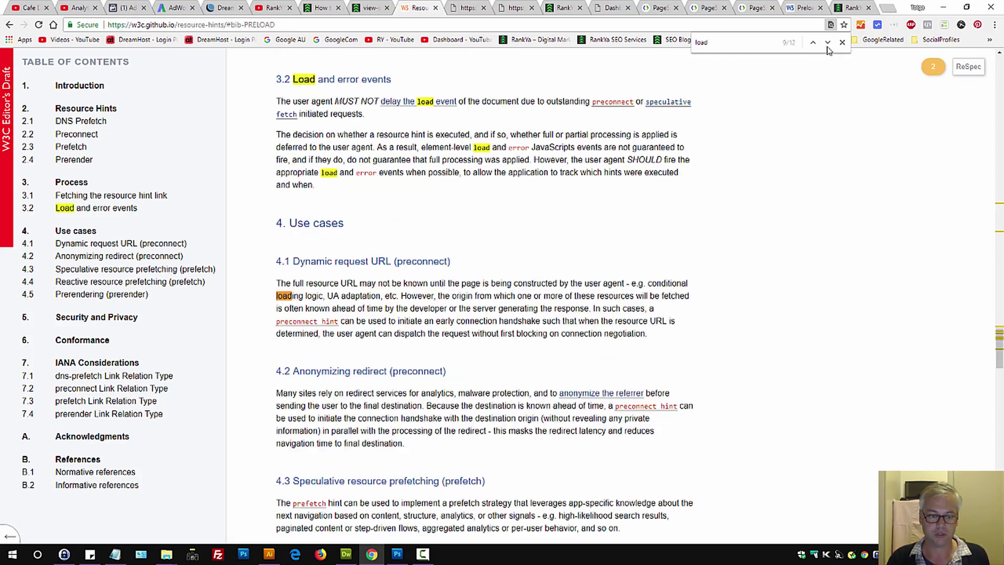
{"action": "left_click", "coordinate": [207, 24]}
{"action": "left_click", "coordinate": [744, 161]}
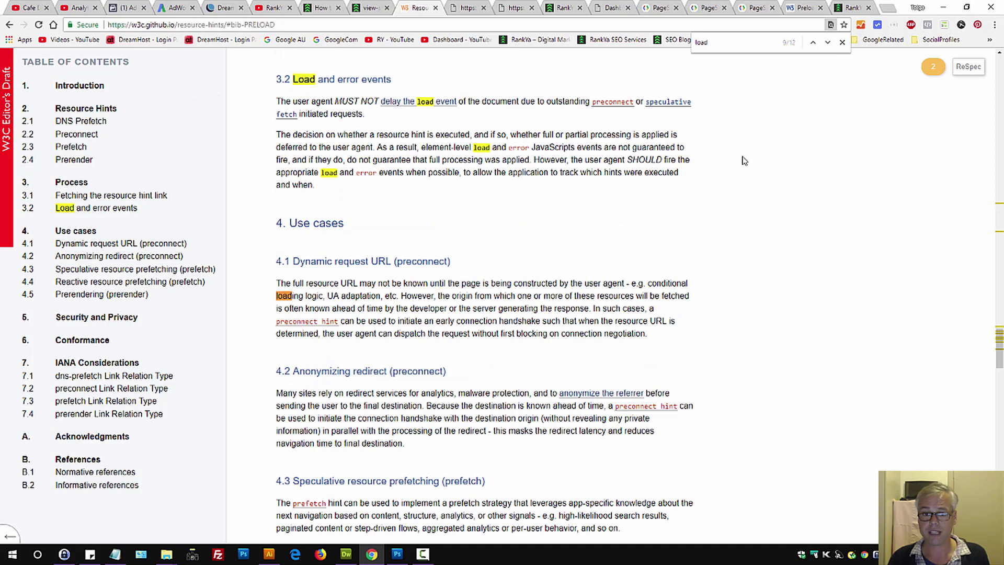